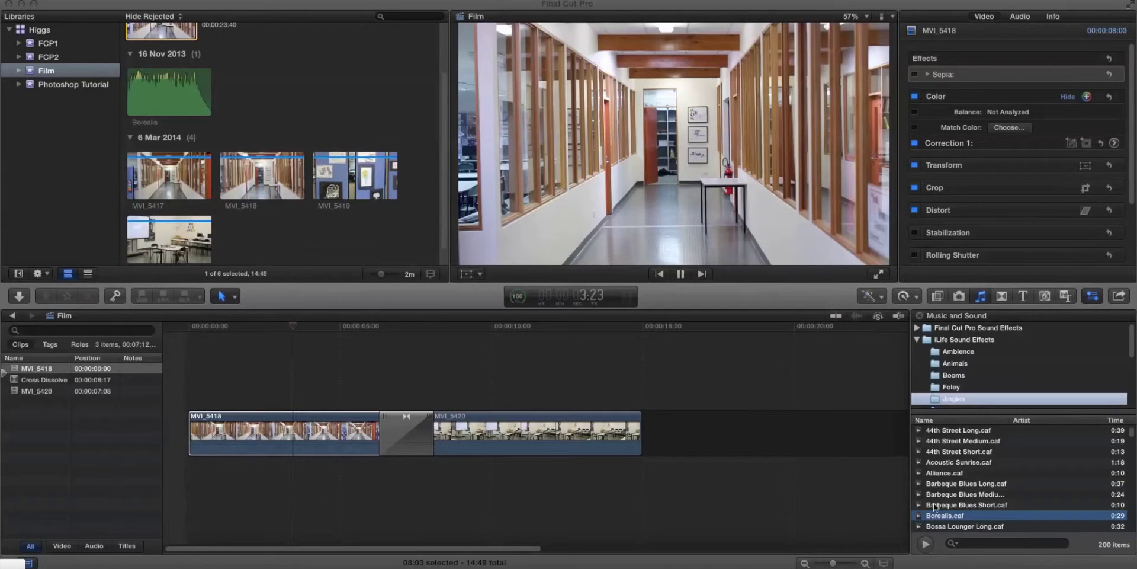
Select the MVI_5418 clip and hide the Inspector so the browser and viewer widen
{"action": "left_click", "coordinate": [293, 324]}
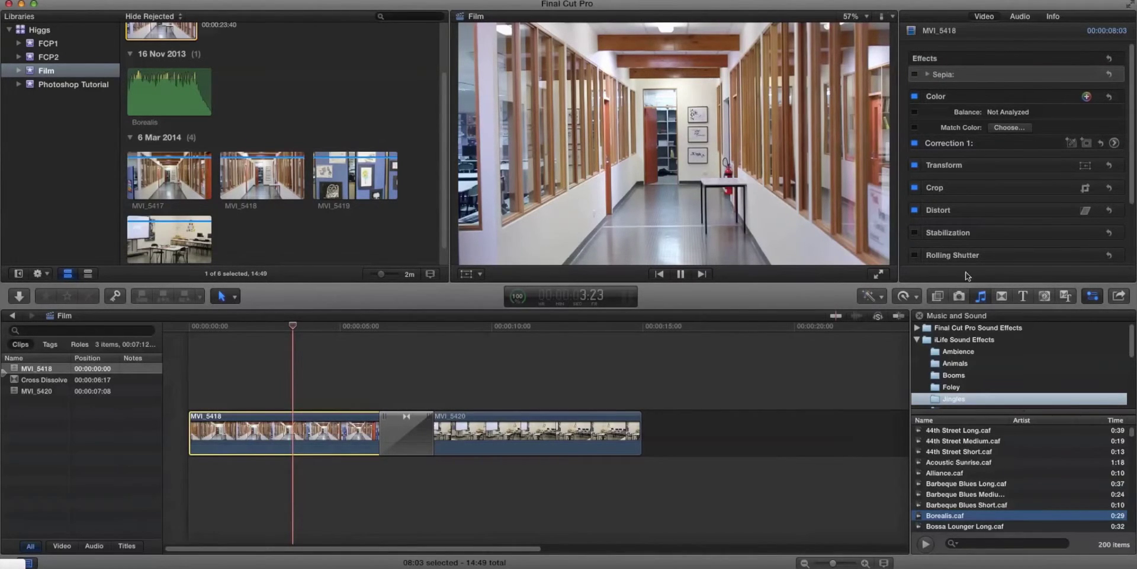
{"action": "left_click", "coordinate": [1093, 297]}
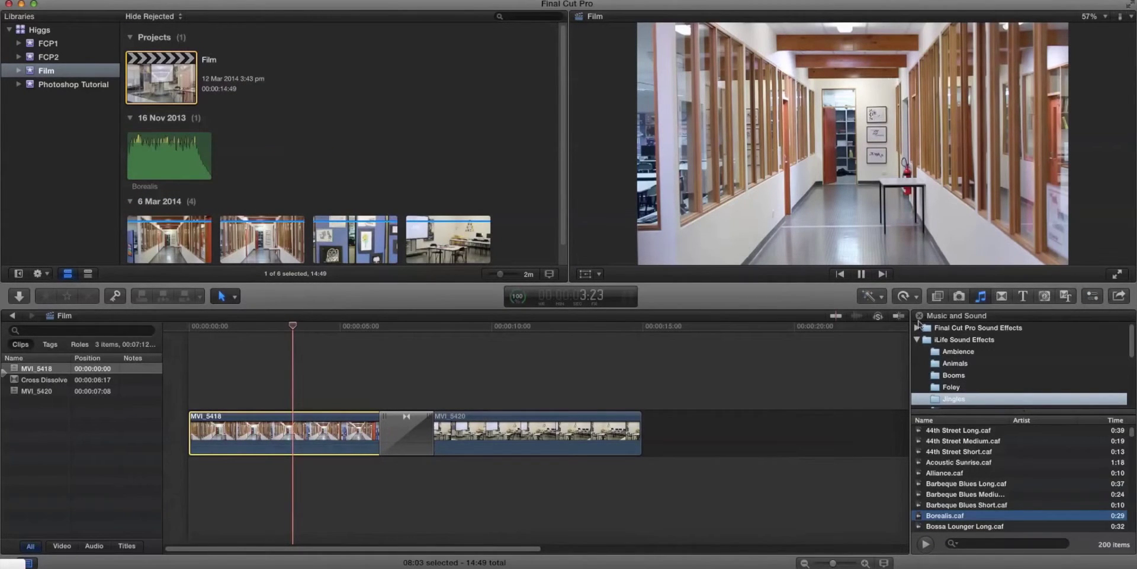
{"action": "left_click", "coordinate": [1023, 296]}
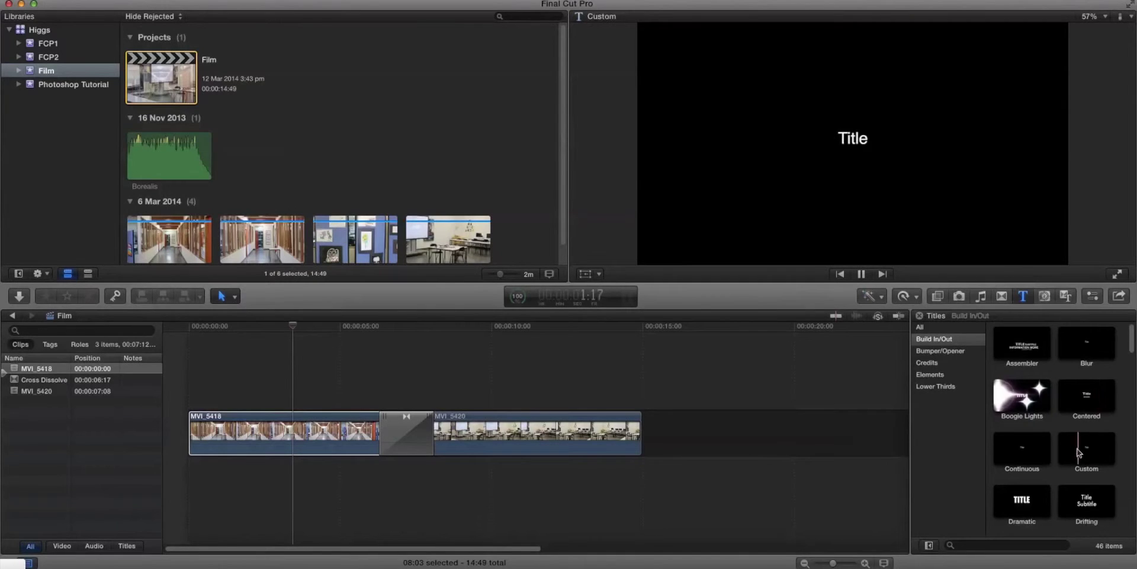
Preview the Continuous title and place it above MVI_5420
{"action": "left_click", "coordinate": [1021, 452]}
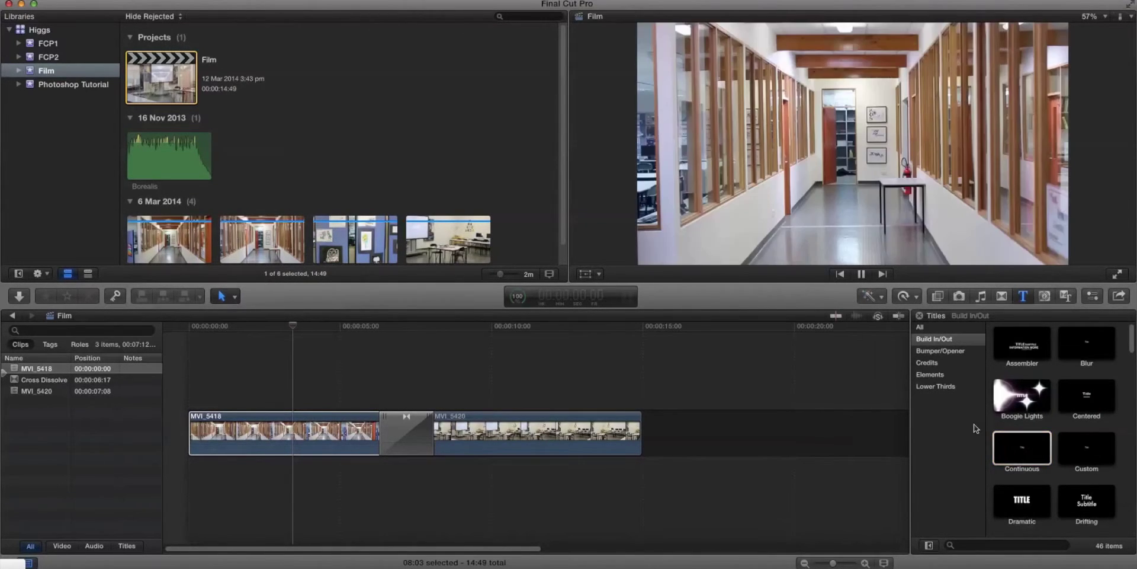
{"action": "left_click", "coordinate": [1024, 455]}
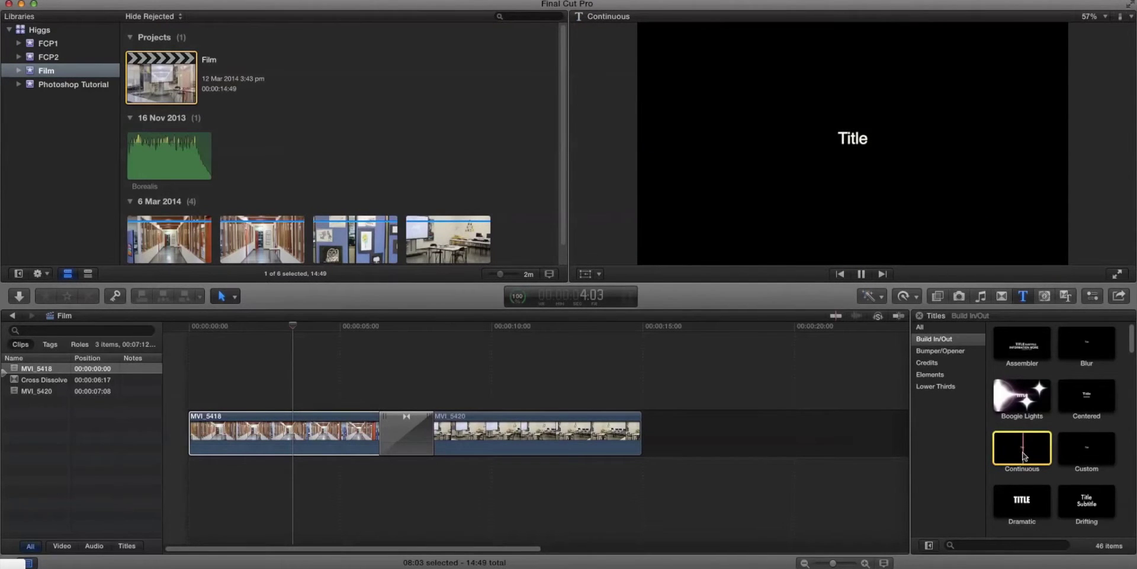
{"action": "left_click_drag", "start_coordinate": [1021, 454], "coordinate": [478, 386]}
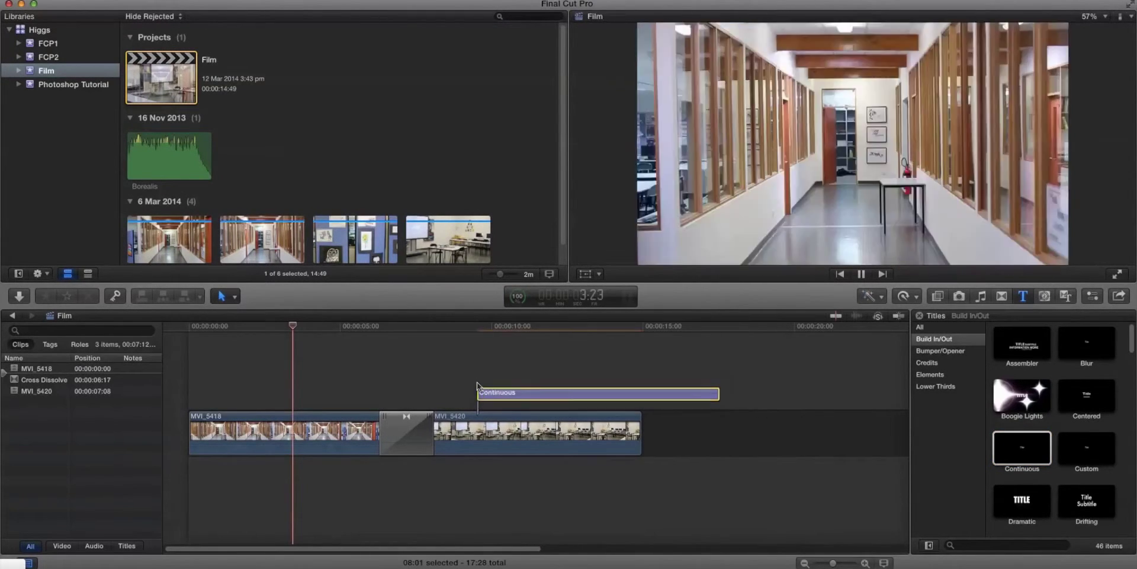
{"action": "left_click", "coordinate": [461, 360]}
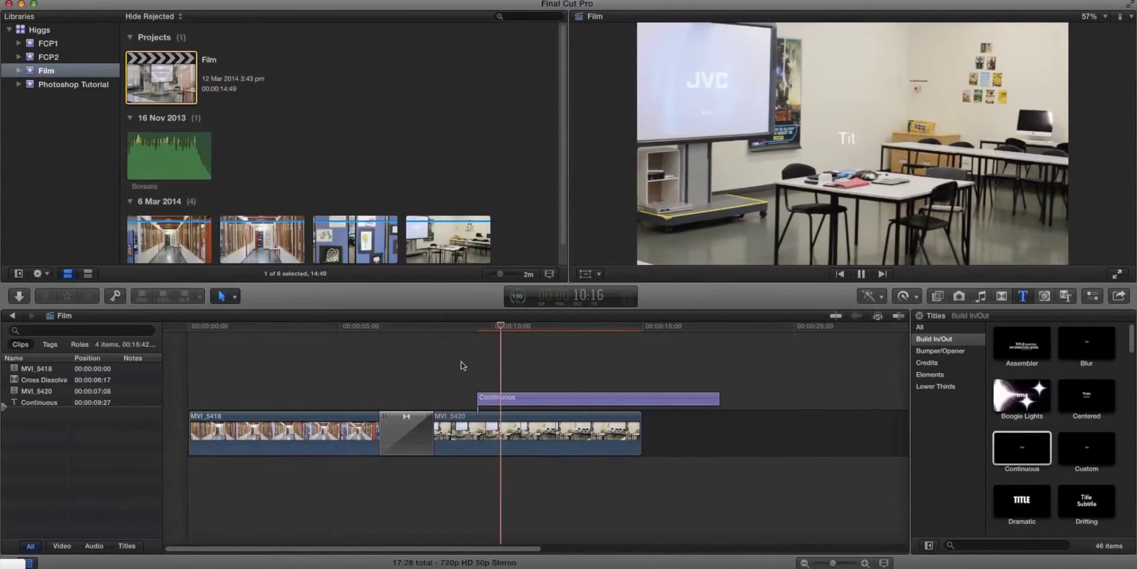
Delete the trial Continuous title and insert it at the film's start instead
{"action": "key", "text": "space"}
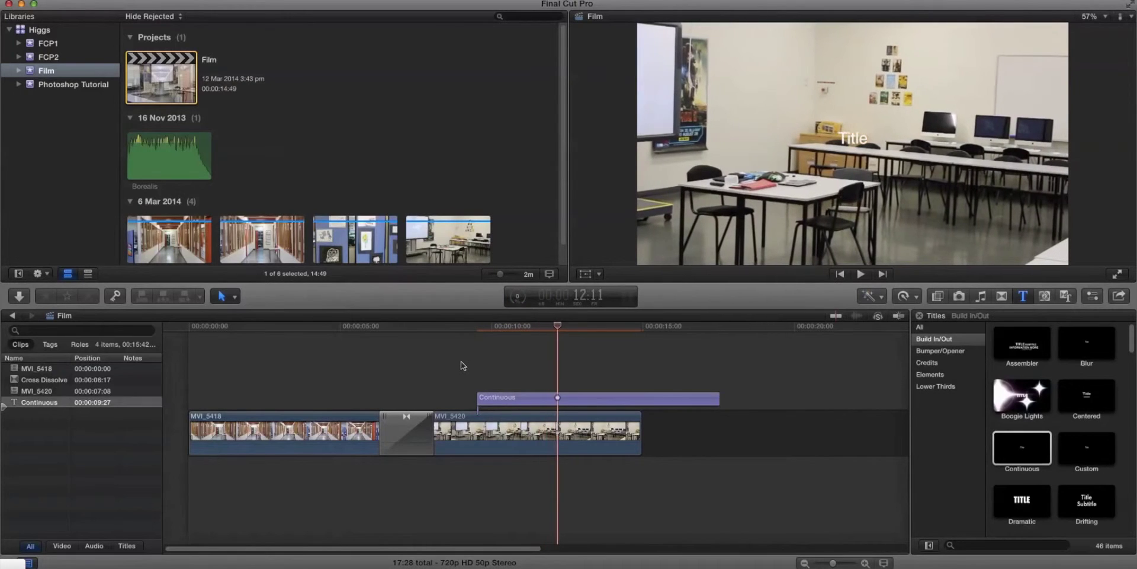
{"action": "left_click", "coordinate": [584, 398]}
{"action": "key", "text": "Delete"}
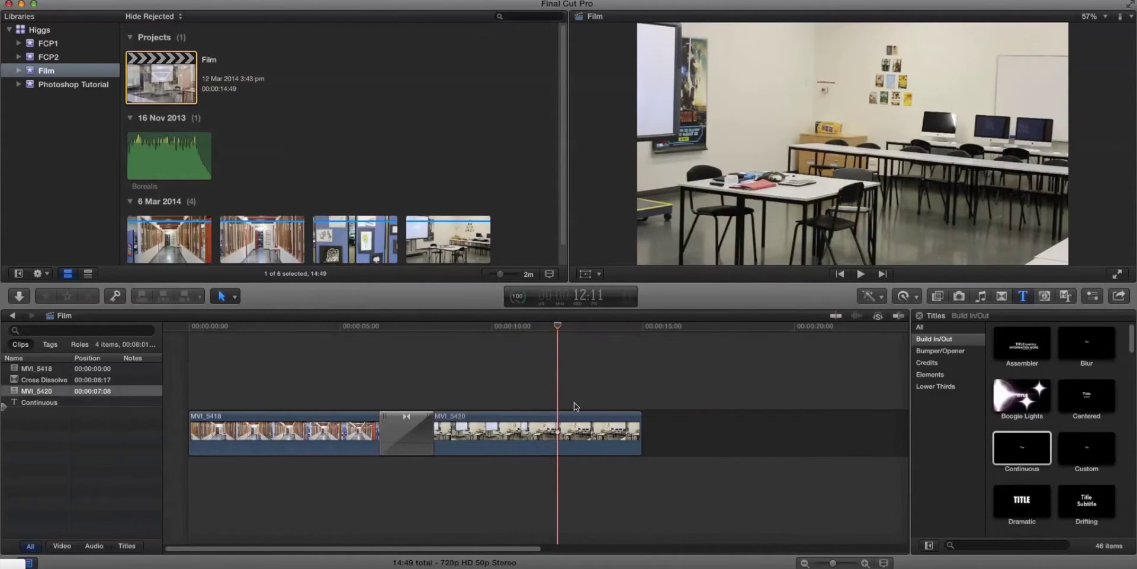
{"action": "left_click", "coordinate": [1040, 454]}
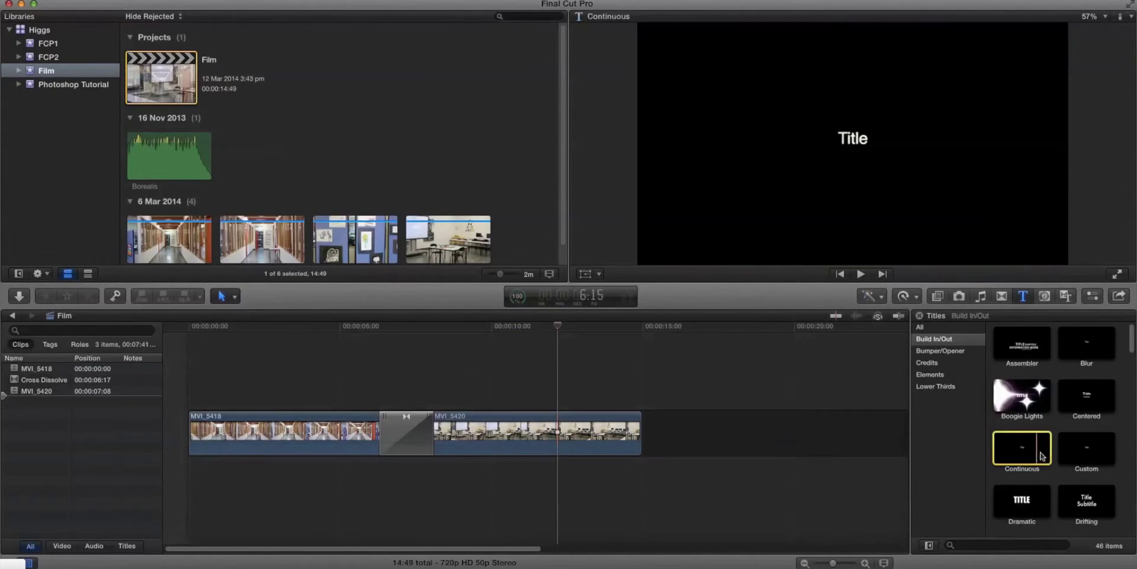
{"action": "left_click_drag", "start_coordinate": [1031, 454], "coordinate": [198, 432]}
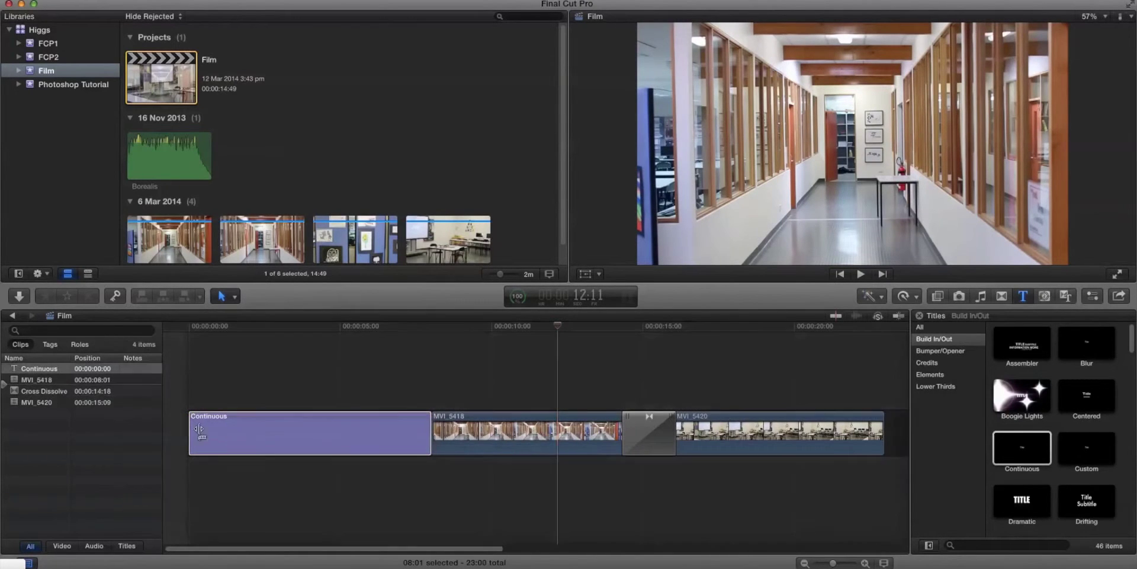
Play the opening Continuous title and trim it to 04:32
{"action": "left_click_drag", "start_coordinate": [554, 328], "coordinate": [304, 356]}
{"action": "key", "text": "space"}
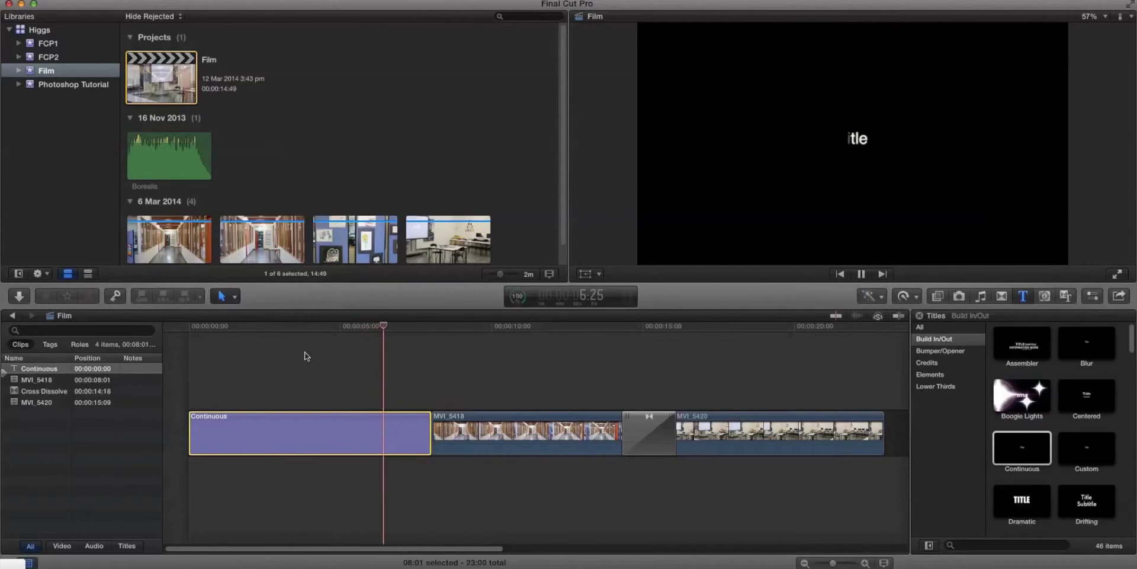
{"action": "key", "text": "space"}
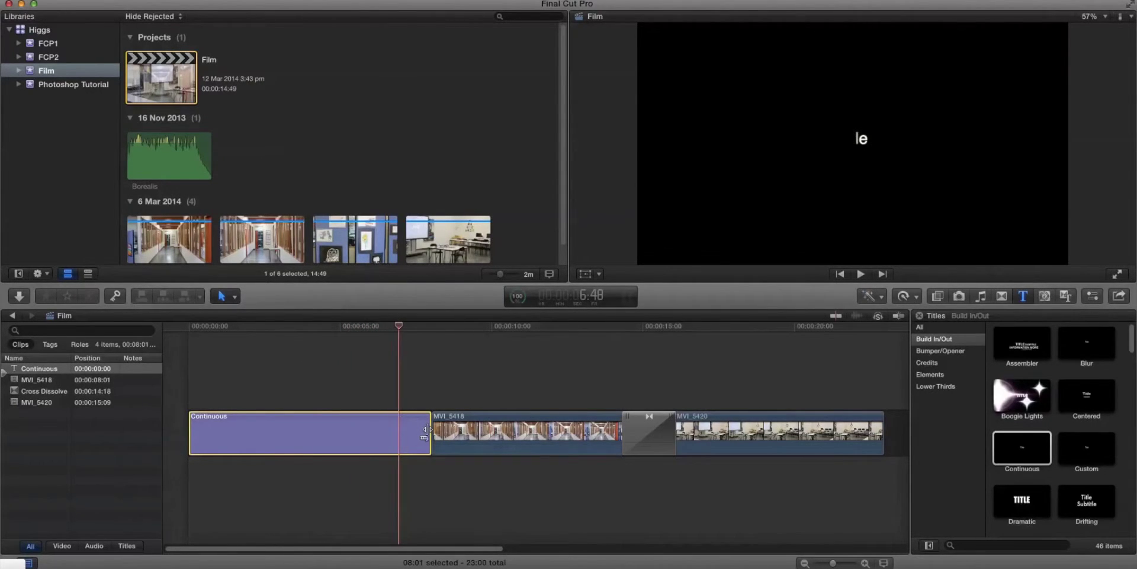
{"action": "left_click_drag", "start_coordinate": [430, 432], "coordinate": [309, 428]}
{"action": "left_click_drag", "start_coordinate": [400, 330], "coordinate": [225, 340]}
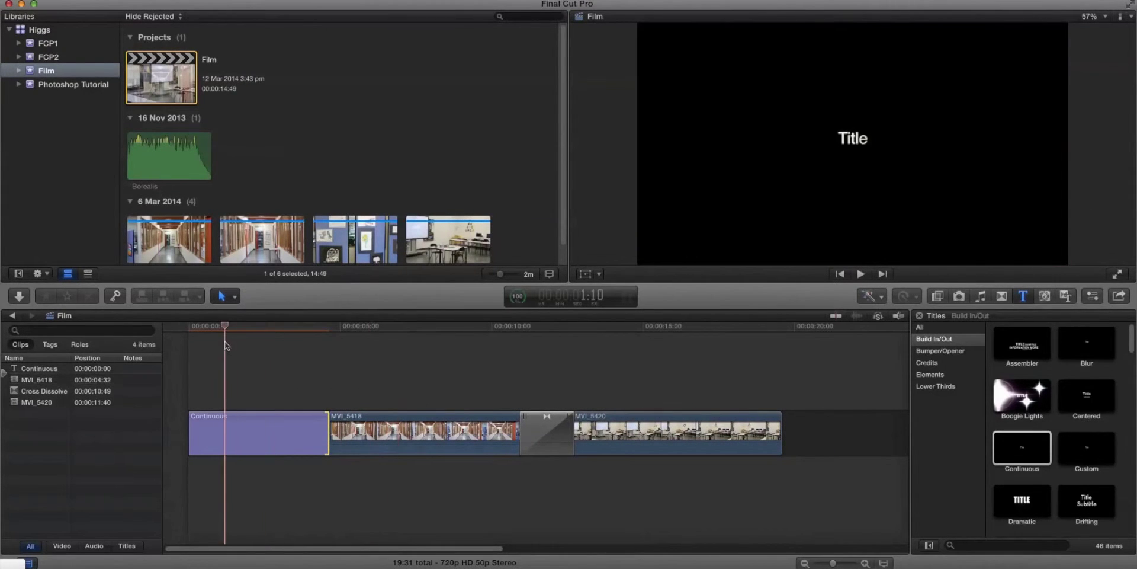
{"action": "key", "text": "space"}
{"action": "key", "text": "space"}
{"action": "left_click", "coordinate": [266, 436]}
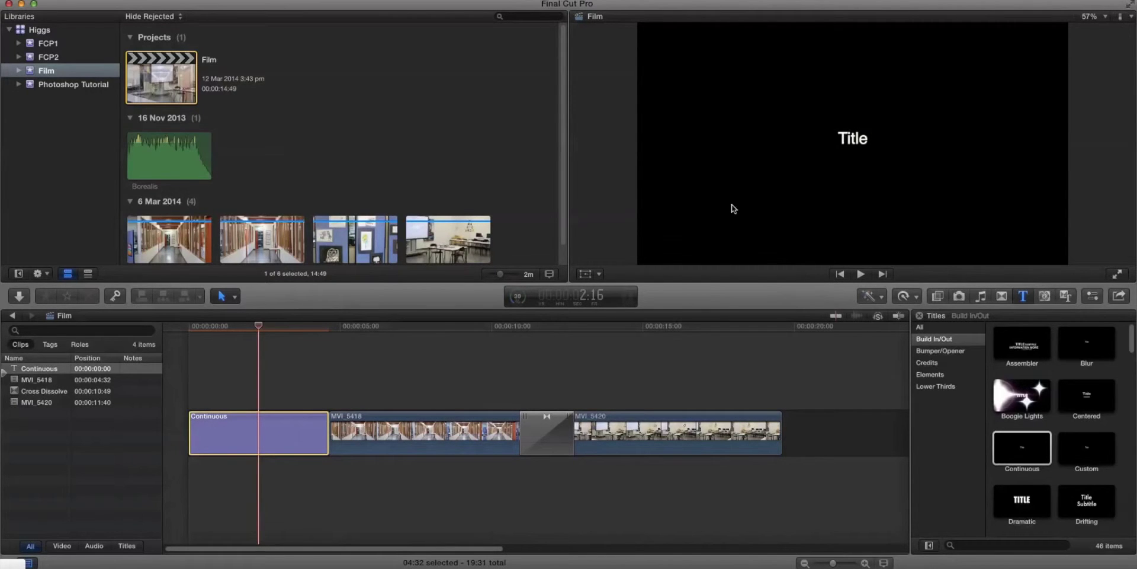
Select the placeholder word 'Title' in the viewer for editing
{"action": "left_click", "coordinate": [854, 145]}
{"action": "mouse_move", "coordinate": [854, 145]}
{"action": "left_mouse_down"}
{"action": "mouse_move", "coordinate": [864, 167]}
{"action": "mouse_move", "coordinate": [877, 134]}
{"action": "mouse_move", "coordinate": [848, 138]}
{"action": "mouse_move", "coordinate": [854, 145]}
{"action": "left_mouse_up"}
{"action": "double_click", "coordinate": [853, 146]}
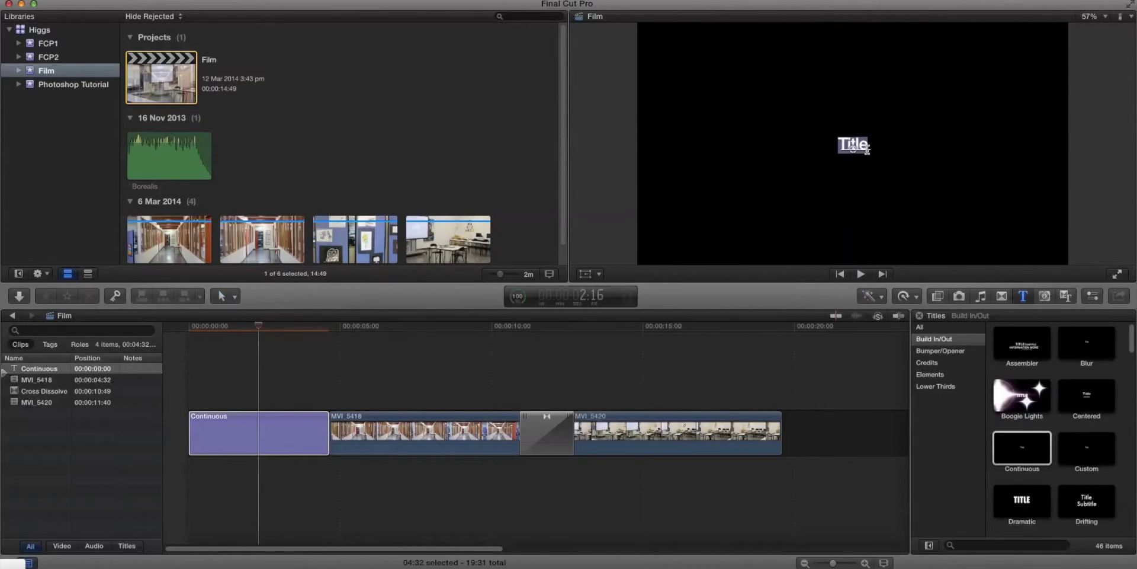
Replace the placeholder with 'The Corridor' and scrub through the title animation
{"action": "key", "text": "BackSpace"}
{"action": "type", "text": "The C"}
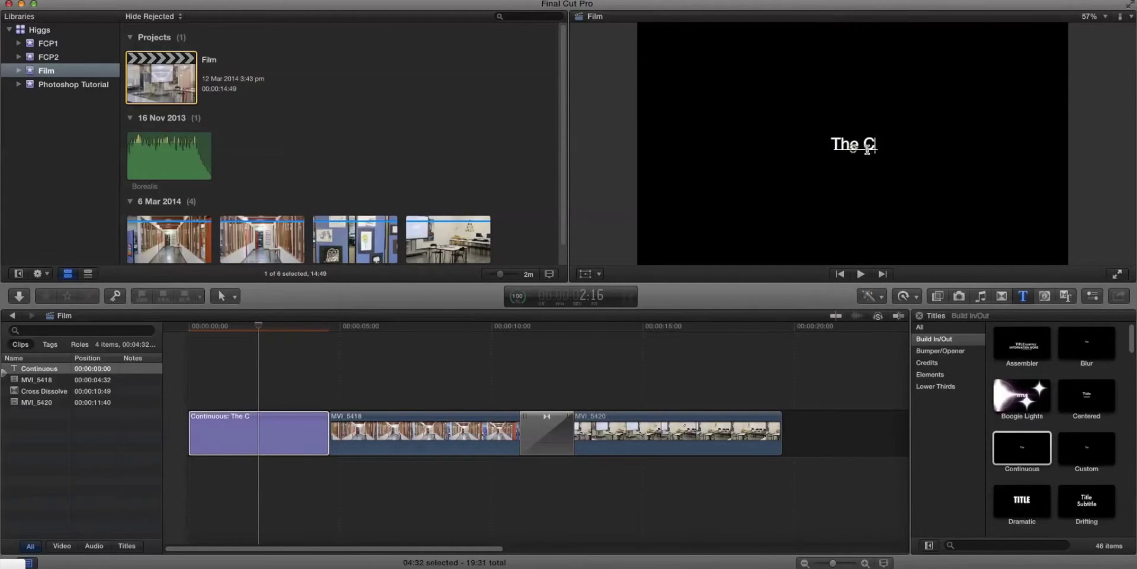
{"action": "type", "text": "orridor"}
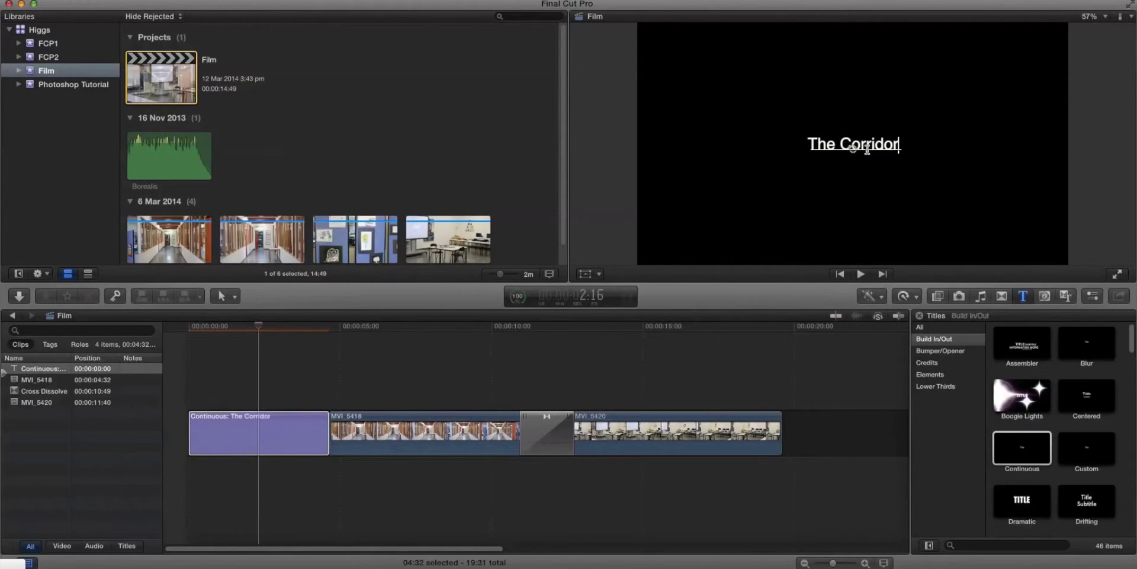
{"action": "left_click", "coordinate": [868, 177]}
{"action": "left_click_drag", "start_coordinate": [211, 327], "coordinate": [264, 323]}
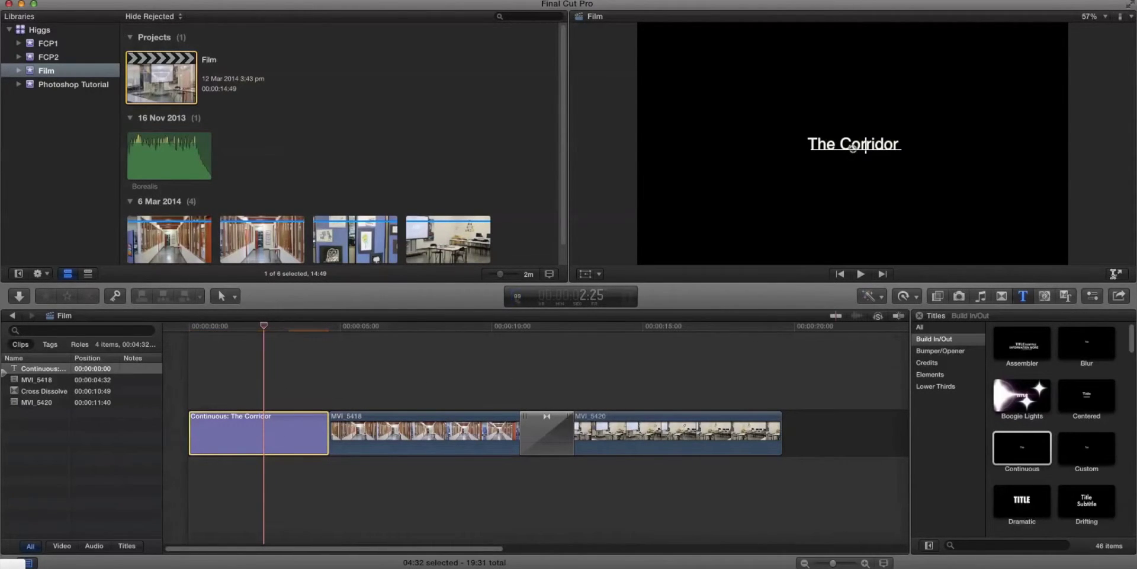
Set The Corridor title text in Hopper Script at size 200
{"action": "left_click", "coordinate": [1093, 296]}
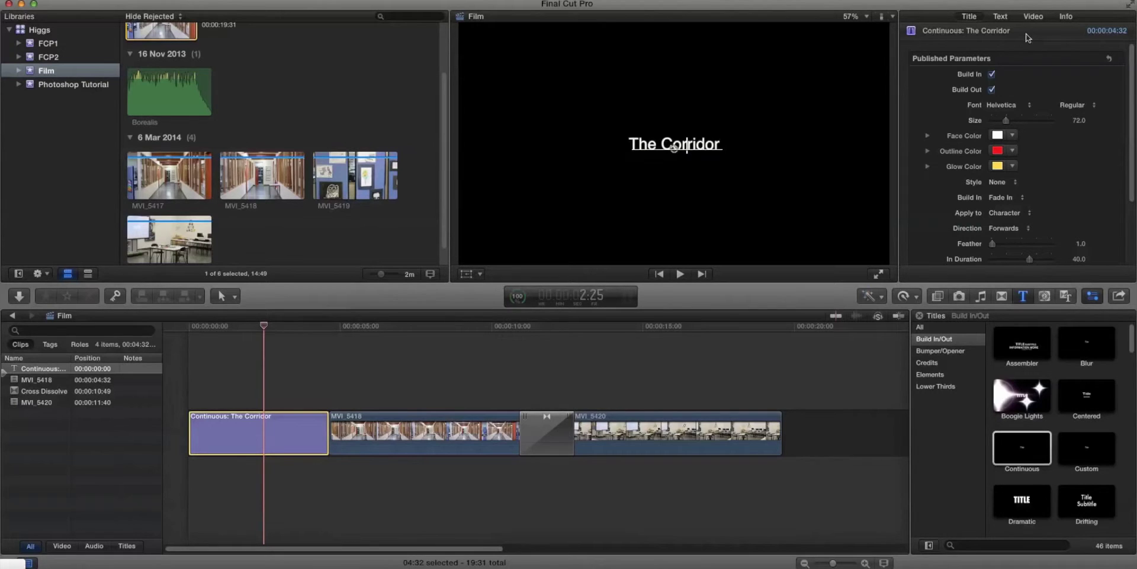
{"action": "left_click", "coordinate": [1000, 18]}
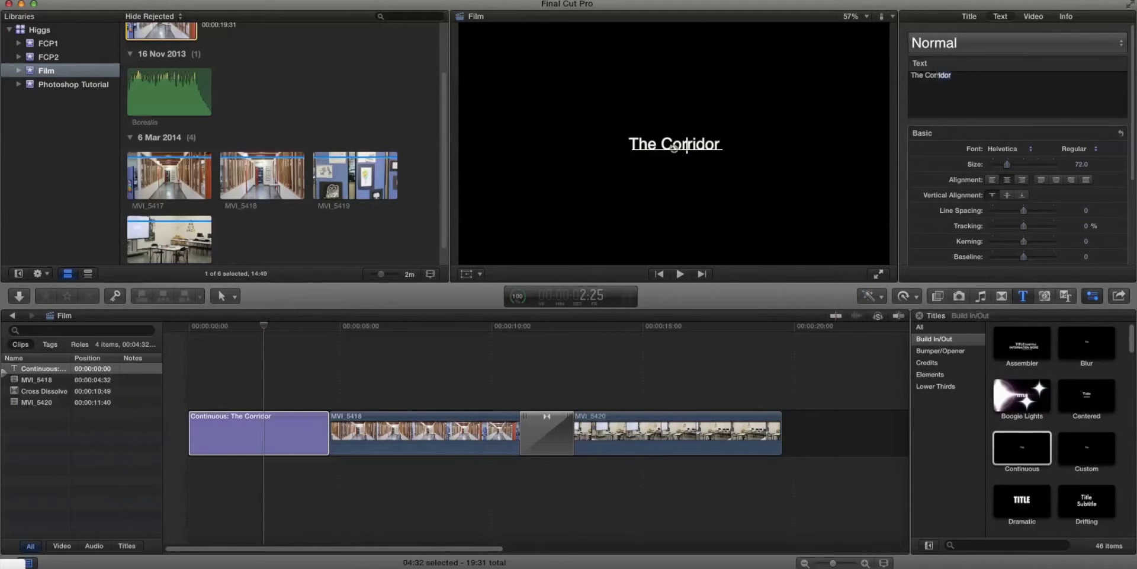
{"action": "key", "text": "shift+super+Right"}
{"action": "type", "text": "ridor"}
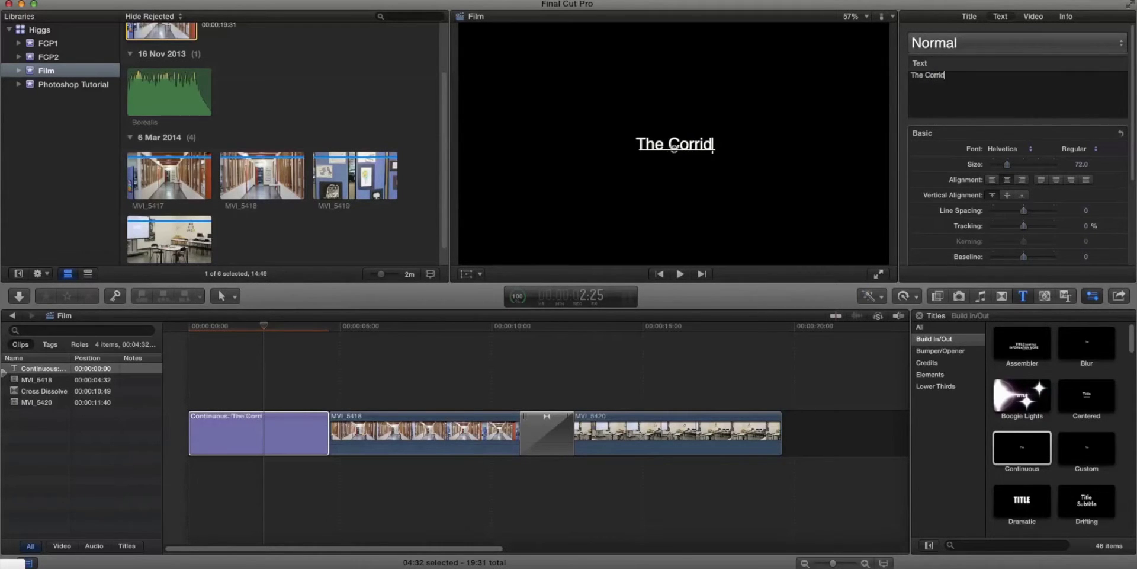
{"action": "left_click", "coordinate": [1014, 149]}
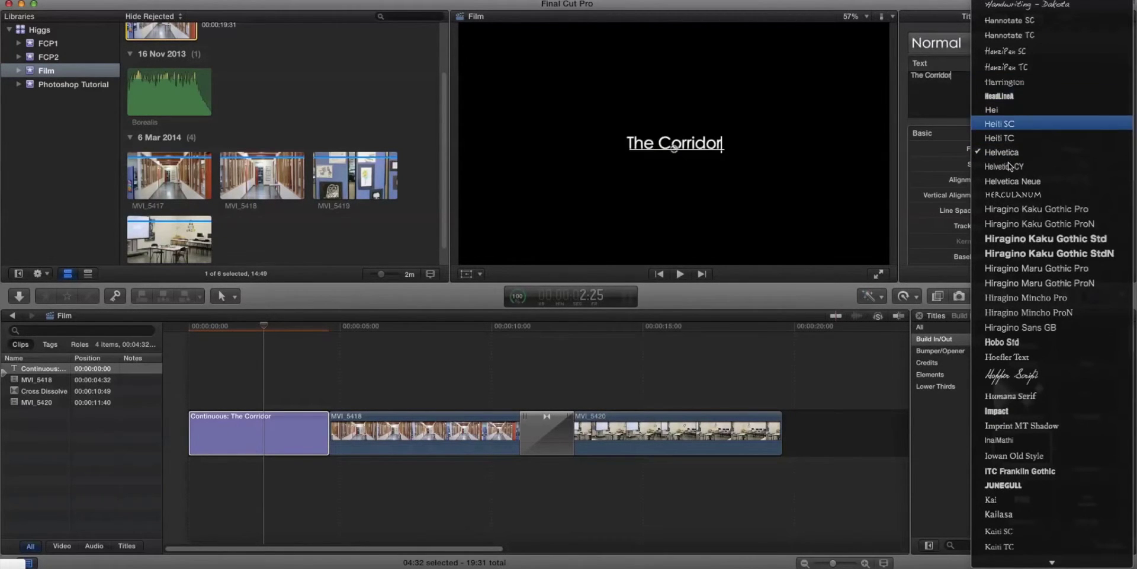
{"action": "left_click", "coordinate": [1030, 378]}
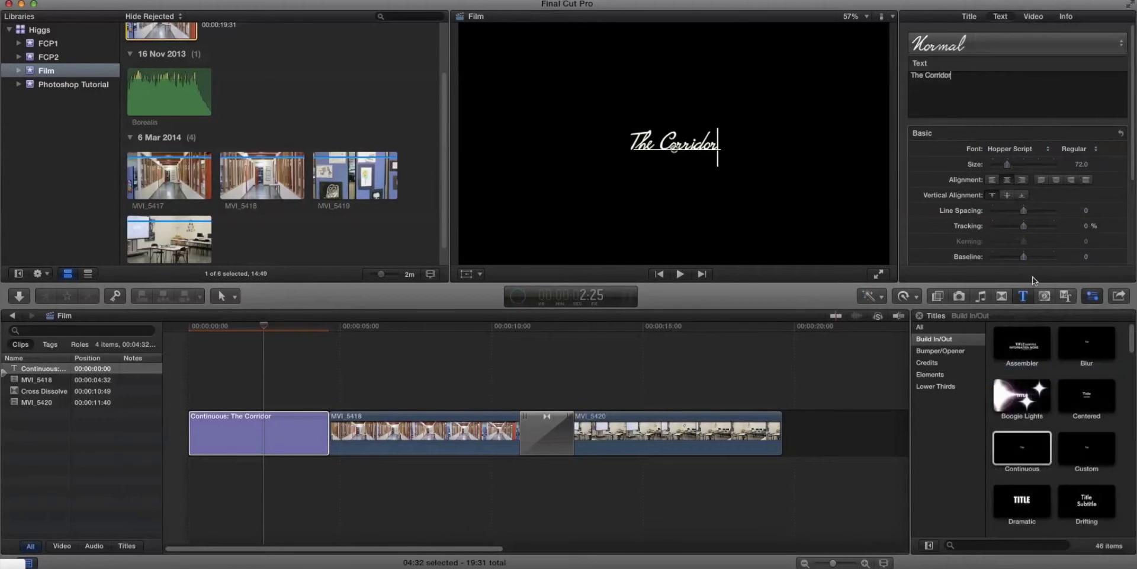
{"action": "left_click_drag", "start_coordinate": [1007, 164], "coordinate": [1038, 165]}
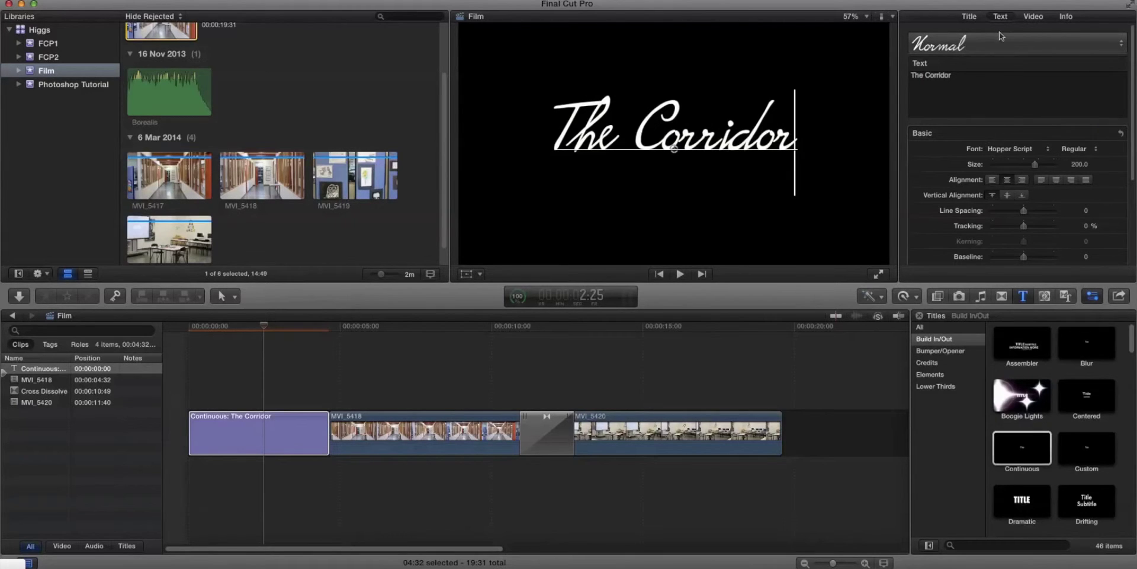
{"action": "left_click", "coordinate": [970, 18]}
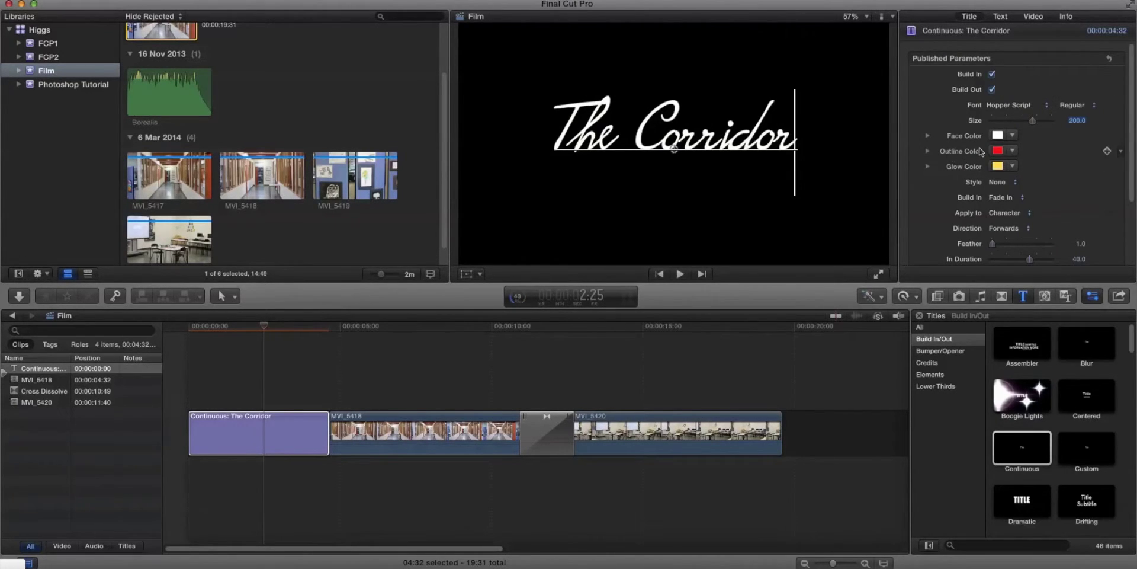
{"action": "left_click", "coordinate": [1012, 135]}
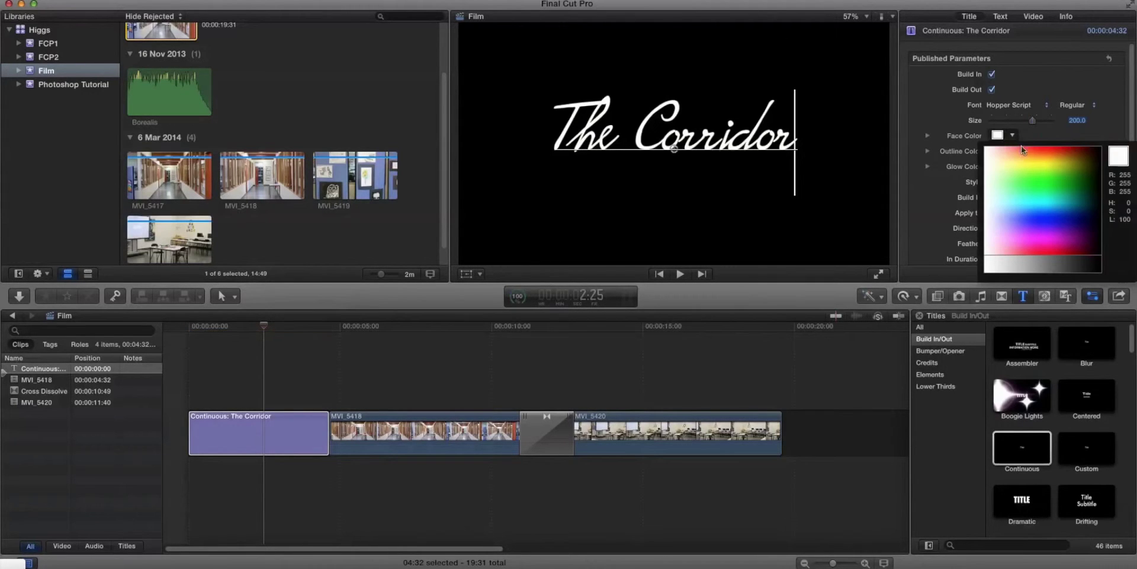
{"action": "left_click", "coordinate": [993, 150]}
{"action": "left_click_drag", "start_coordinate": [1062, 144], "coordinate": [1064, 246]}
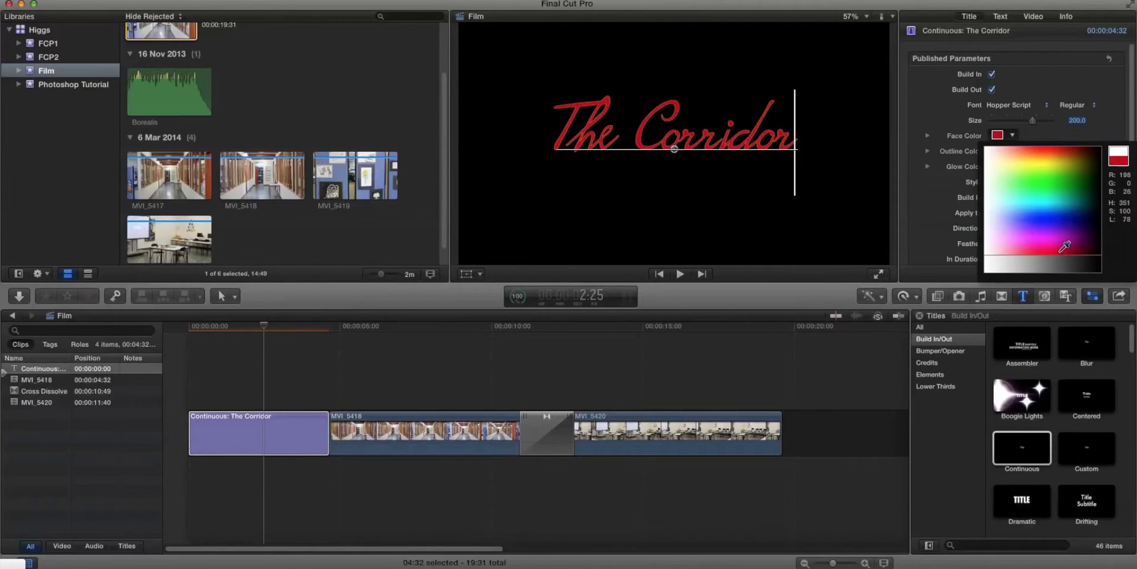
{"action": "key", "text": "Escape"}
{"action": "left_click", "coordinate": [927, 151]}
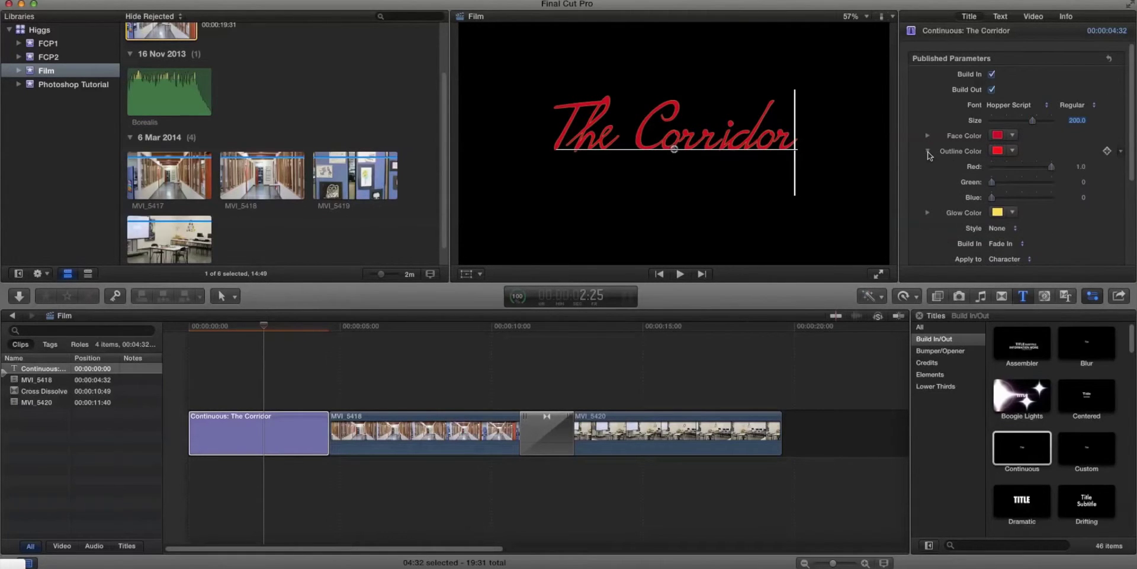
{"action": "left_click_drag", "start_coordinate": [1011, 172], "coordinate": [991, 168]}
{"action": "left_click", "coordinate": [927, 212]}
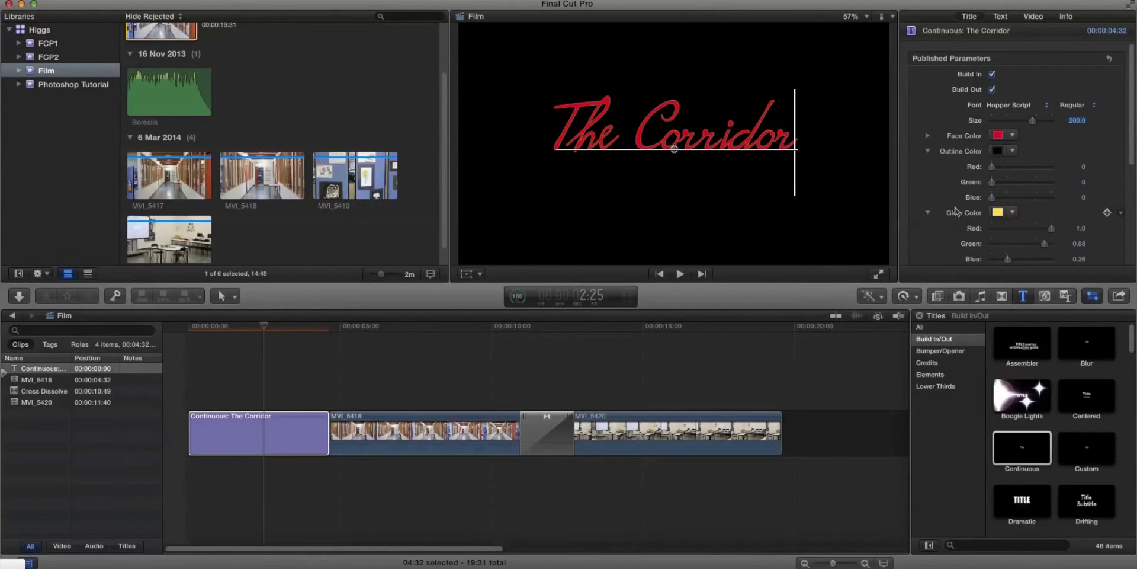
{"action": "left_click", "coordinate": [1013, 217]}
{"action": "left_click", "coordinate": [1014, 217]}
{"action": "left_click_drag", "start_coordinate": [1052, 228], "coordinate": [965, 240]}
{"action": "scroll", "coordinate": [995, 214], "scroll_direction": "down", "scroll_amount": 3}
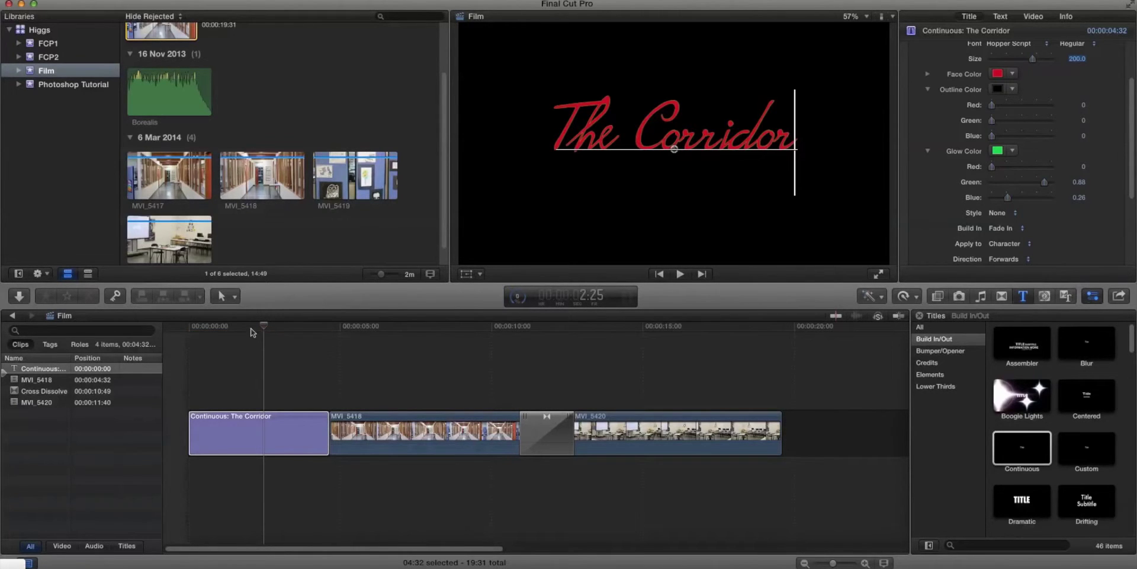
{"action": "left_click", "coordinate": [177, 330]}
{"action": "key", "text": "space"}
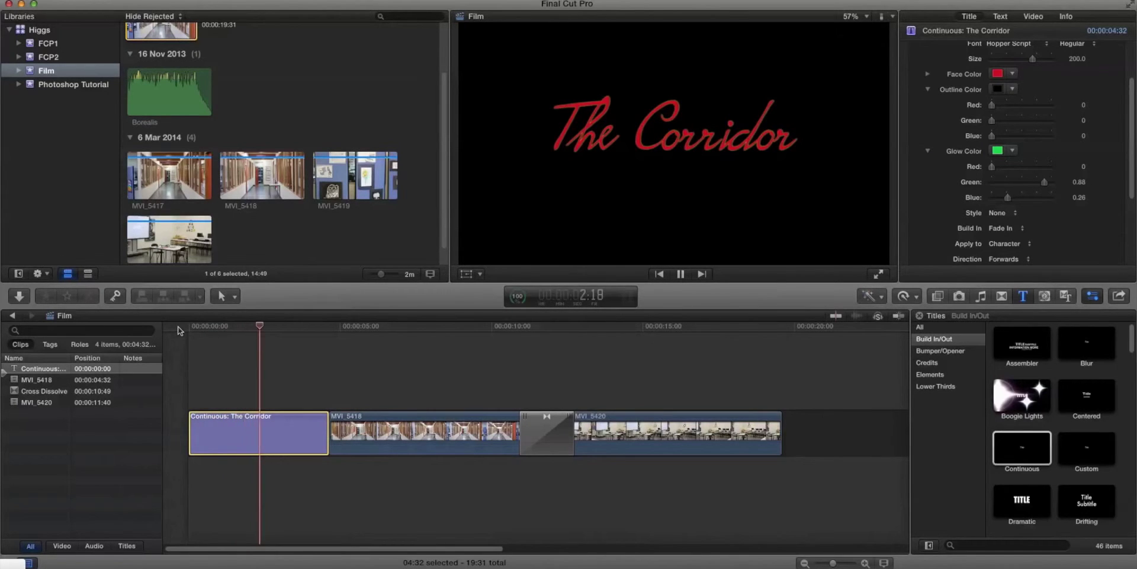
{"action": "key", "text": "space"}
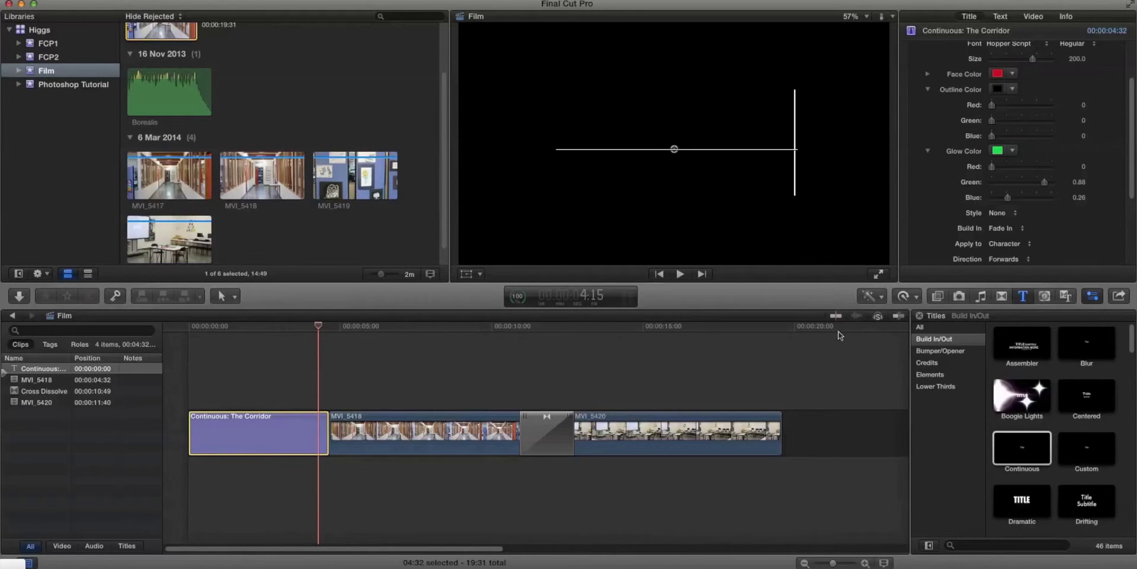
Open the Music and Sound library and try File > Import > Media
{"action": "left_click", "coordinate": [981, 297]}
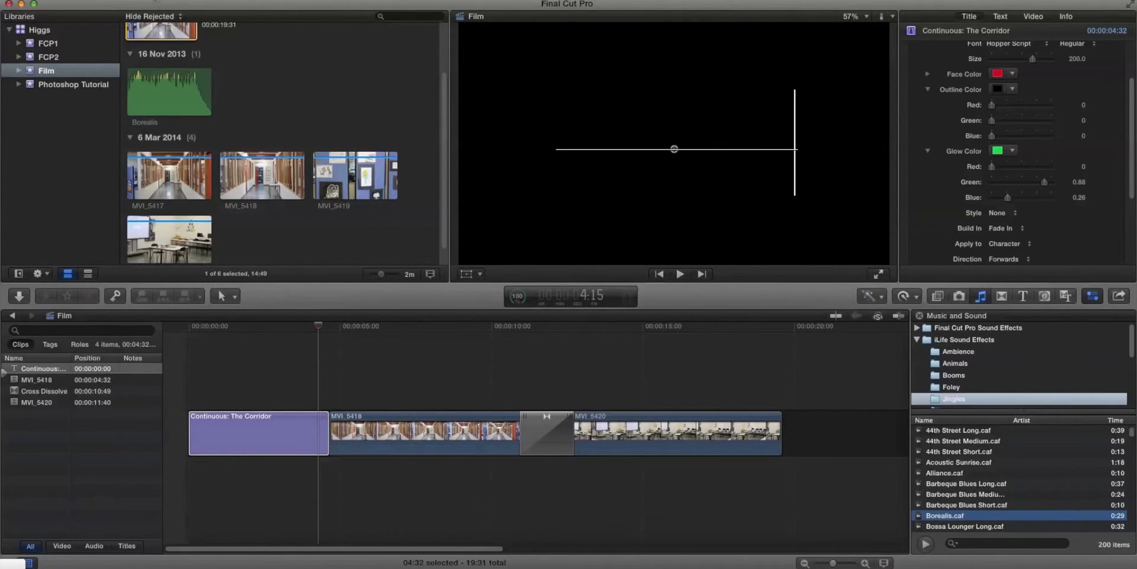
{"action": "left_click", "coordinate": [110, 1]}
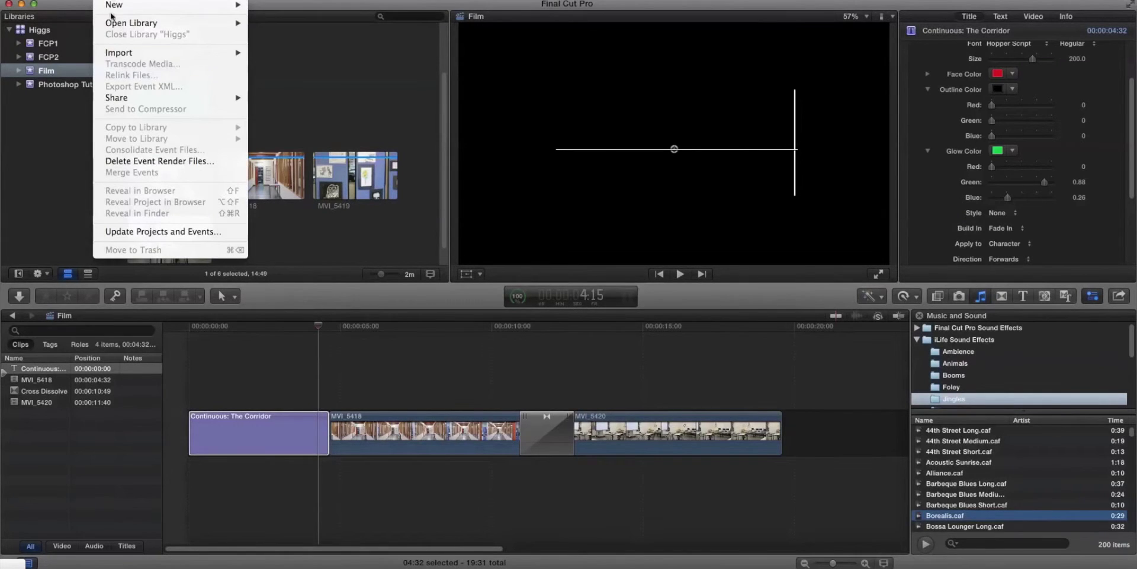
{"action": "mouse_move", "coordinate": [122, 59]}
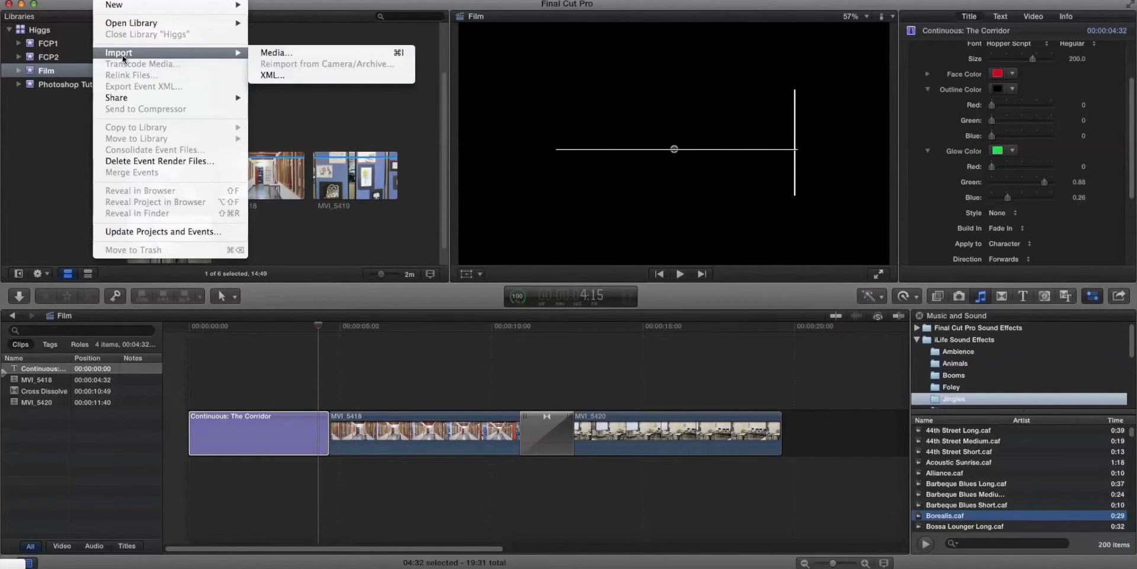
{"action": "left_click", "coordinate": [295, 51]}
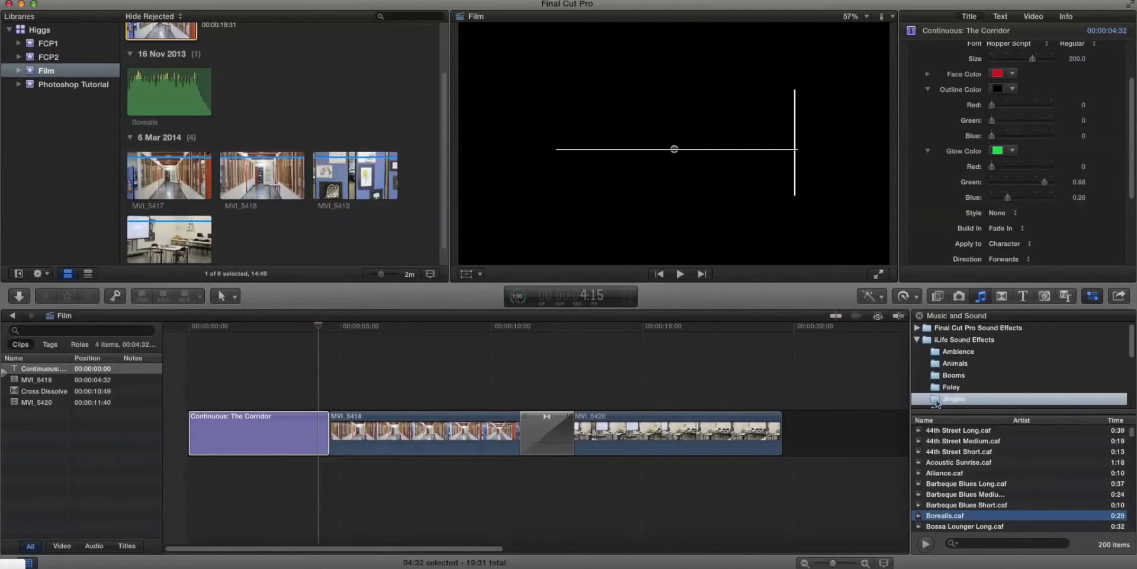
{"action": "scroll", "coordinate": [969, 473], "scroll_direction": "up", "scroll_amount": 2}
Audition Alliance.caf and then Borealis.caf in the sound library
{"action": "left_click", "coordinate": [945, 473]}
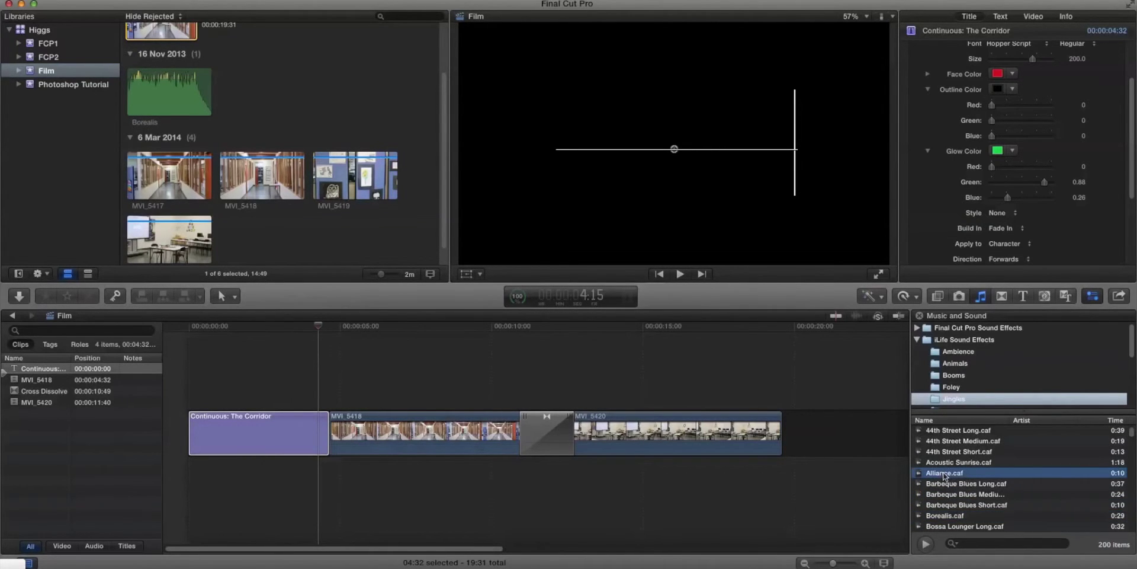
{"action": "left_click", "coordinate": [925, 543]}
{"action": "left_click", "coordinate": [926, 544]}
{"action": "left_click", "coordinate": [946, 517]}
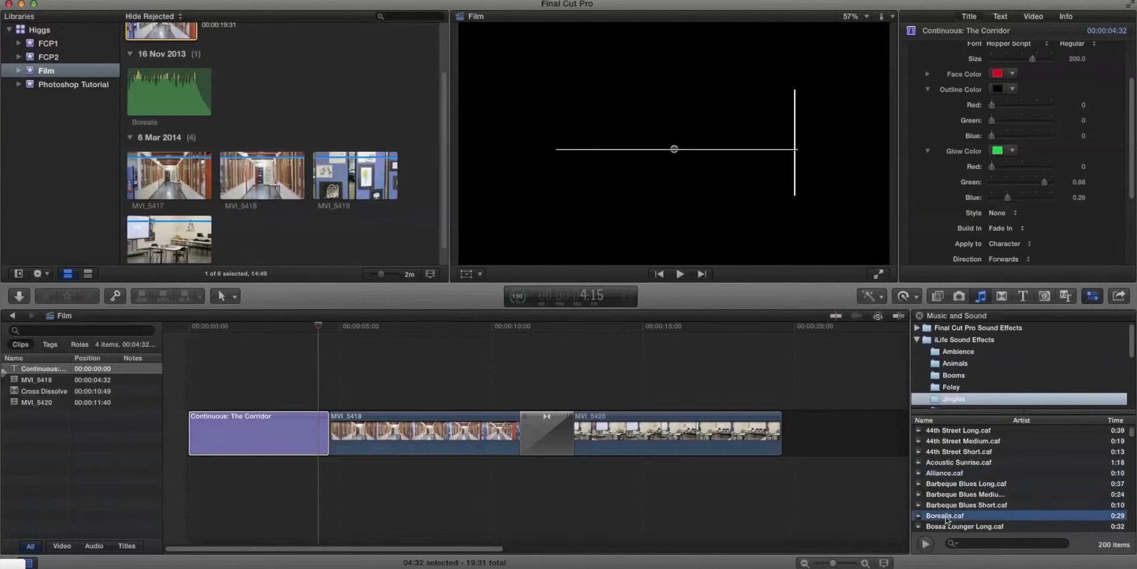
{"action": "left_click", "coordinate": [926, 544]}
{"action": "left_click", "coordinate": [926, 544]}
Place Borealis.caf under the video clips at 0:00 and scrub through the opening
{"action": "left_click_drag", "start_coordinate": [938, 516], "coordinate": [235, 467]}
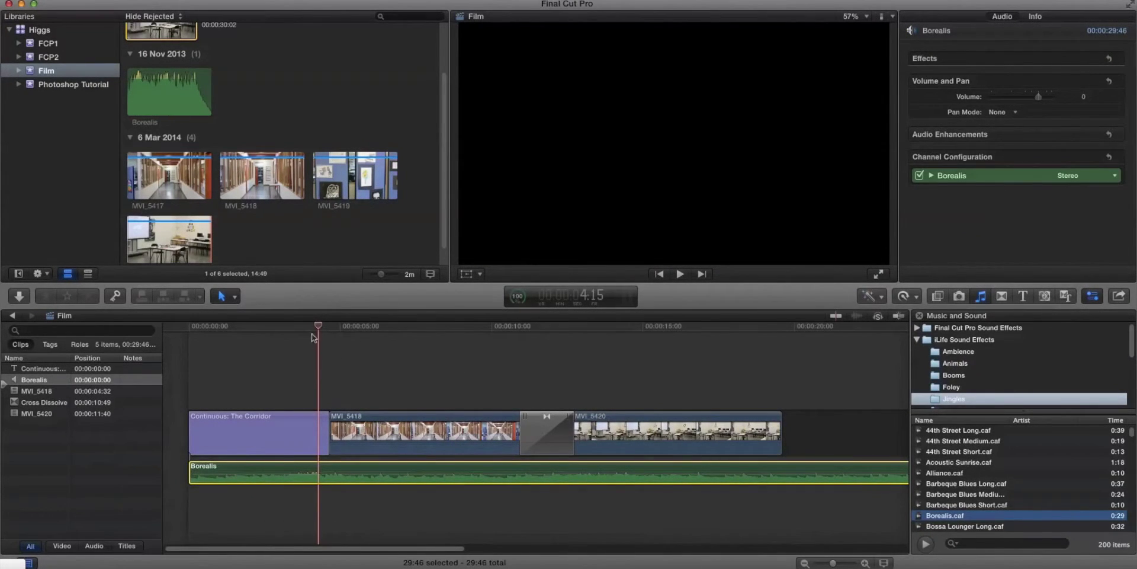
{"action": "left_click_drag", "start_coordinate": [314, 326], "coordinate": [412, 336]}
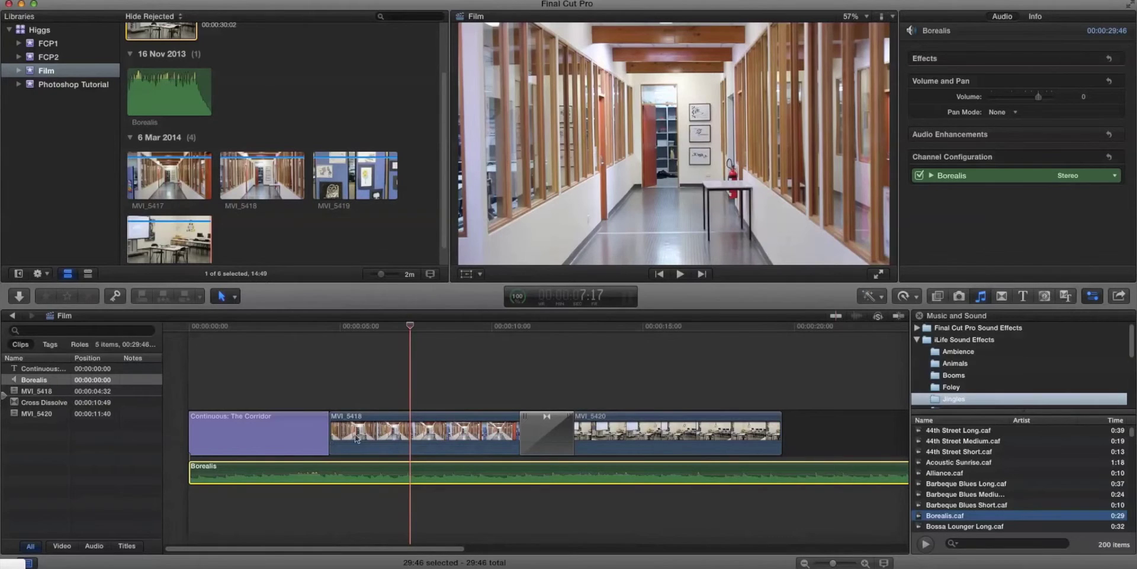
{"action": "mouse_move", "coordinate": [556, 474]}
{"action": "scroll", "coordinate": [705, 481], "scroll_direction": "right", "scroll_amount": 5}
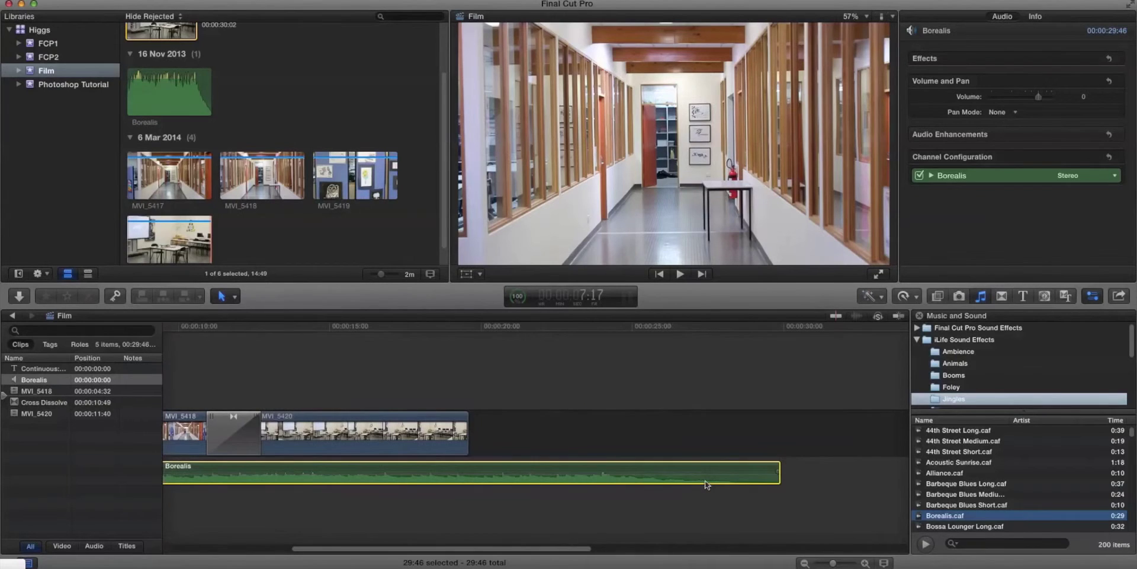
Cut the Borealis music where MVI_5420 ends and delete the excess section
{"action": "scroll", "coordinate": [702, 479], "scroll_direction": "left", "scroll_amount": 2}
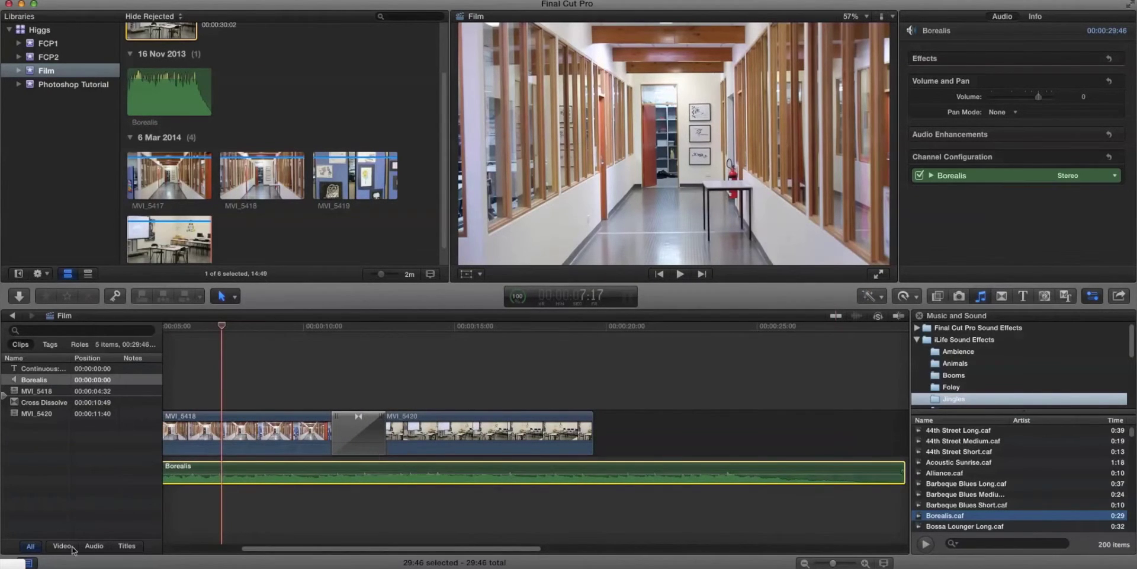
{"action": "scroll", "coordinate": [597, 392], "scroll_direction": "right", "scroll_amount": 3}
{"action": "left_click_drag", "start_coordinate": [430, 472], "coordinate": [430, 472]}
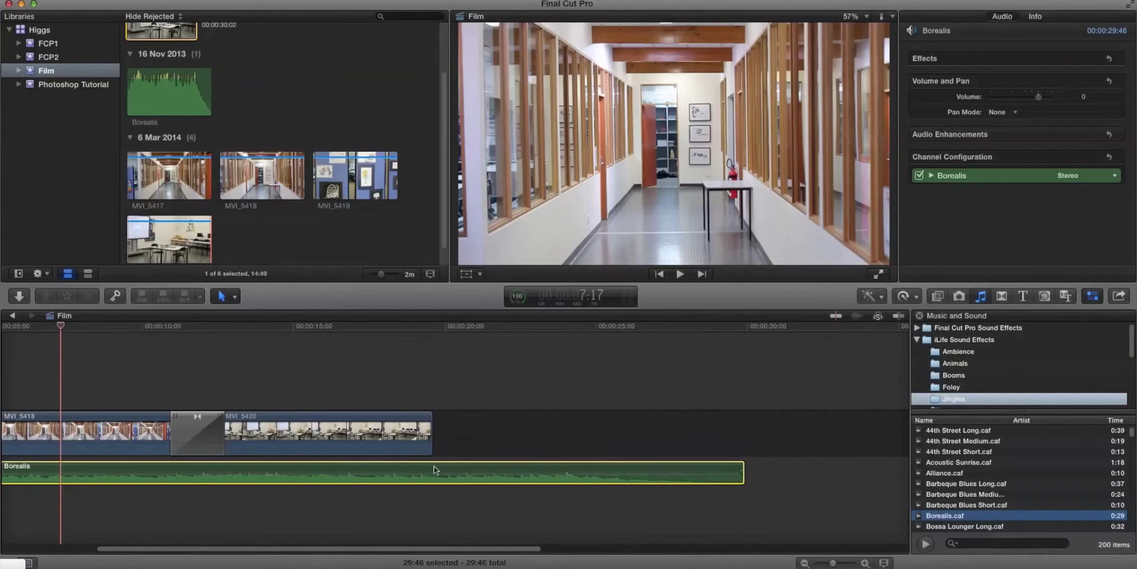
{"action": "key", "text": "s"}
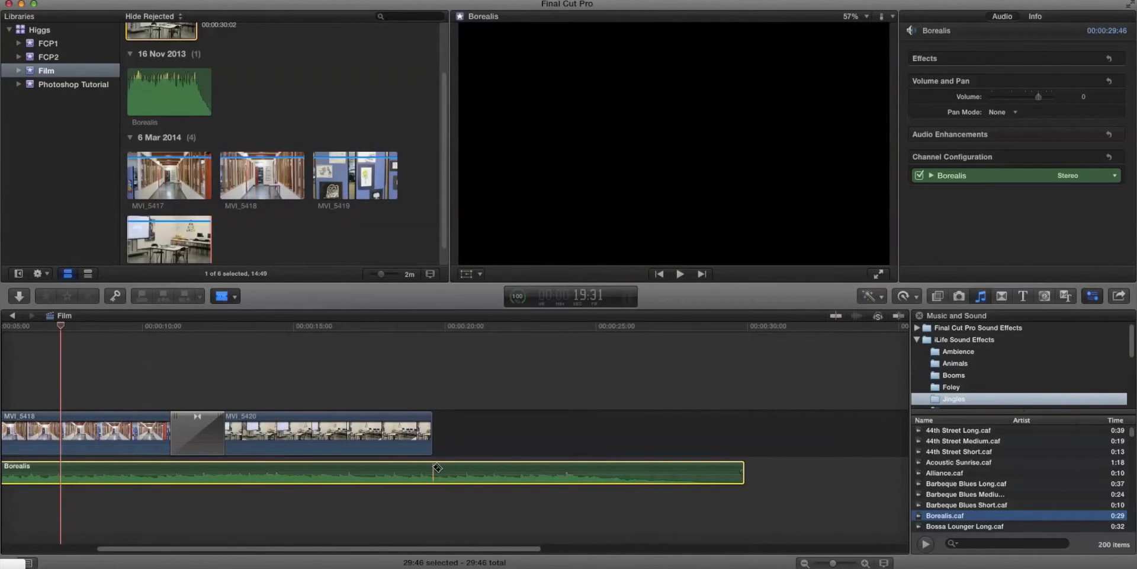
{"action": "left_click", "coordinate": [434, 472]}
{"action": "key", "text": "a"}
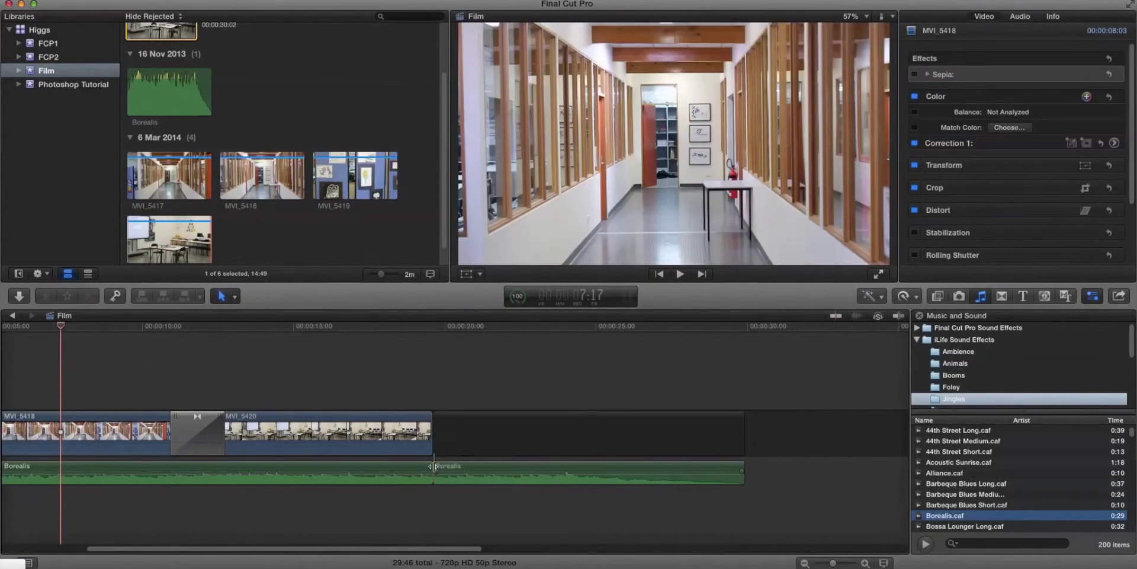
{"action": "left_click", "coordinate": [456, 469]}
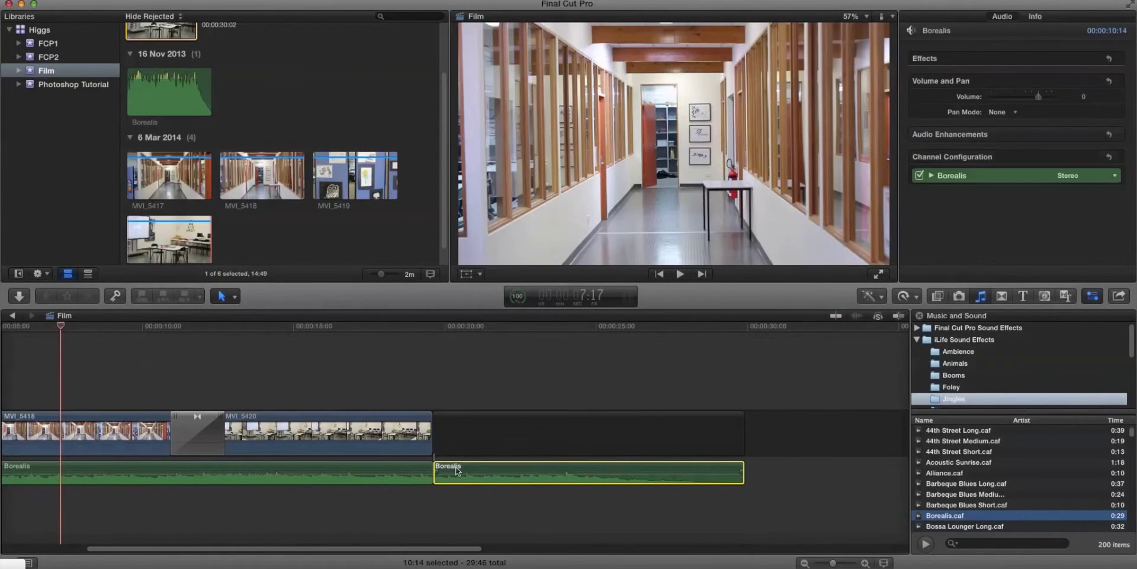
{"action": "key", "text": "Delete"}
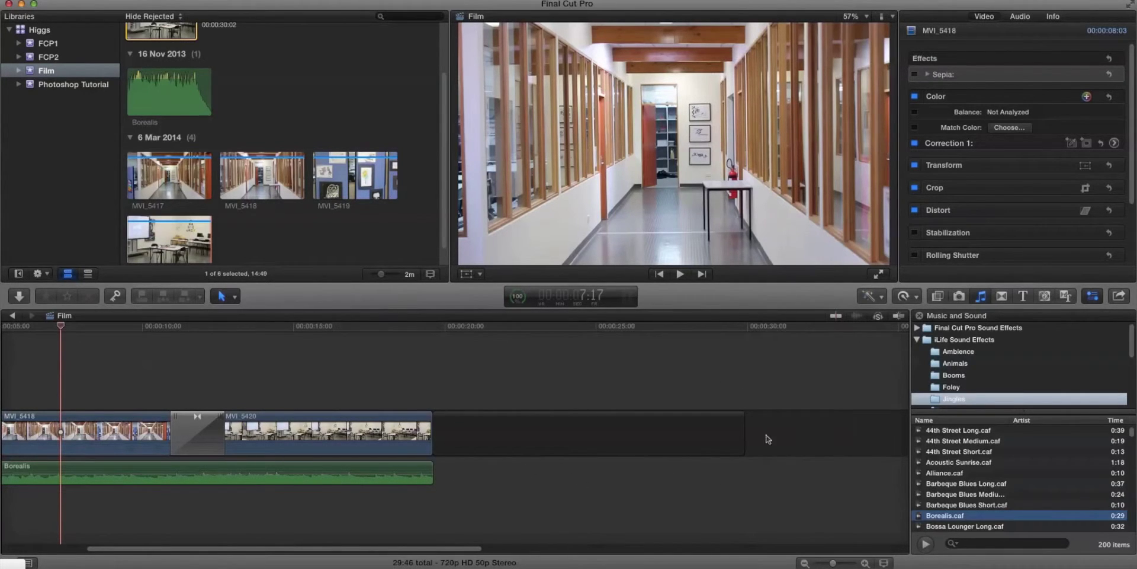
Delete the leftover empty gap, restoring the project to 19:31
{"action": "left_click", "coordinate": [664, 428]}
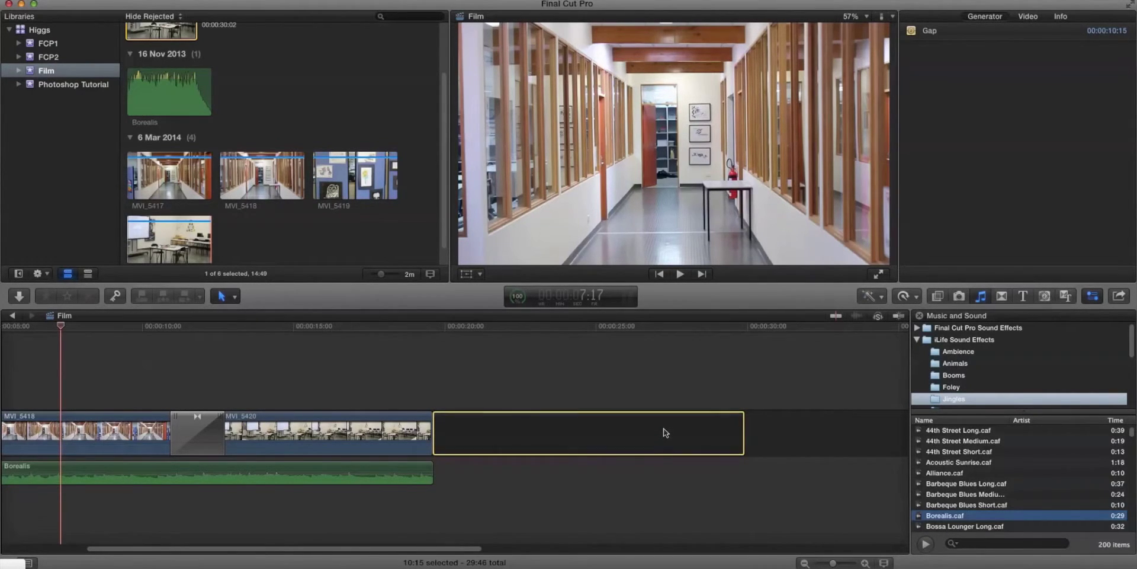
{"action": "key", "text": "Delete"}
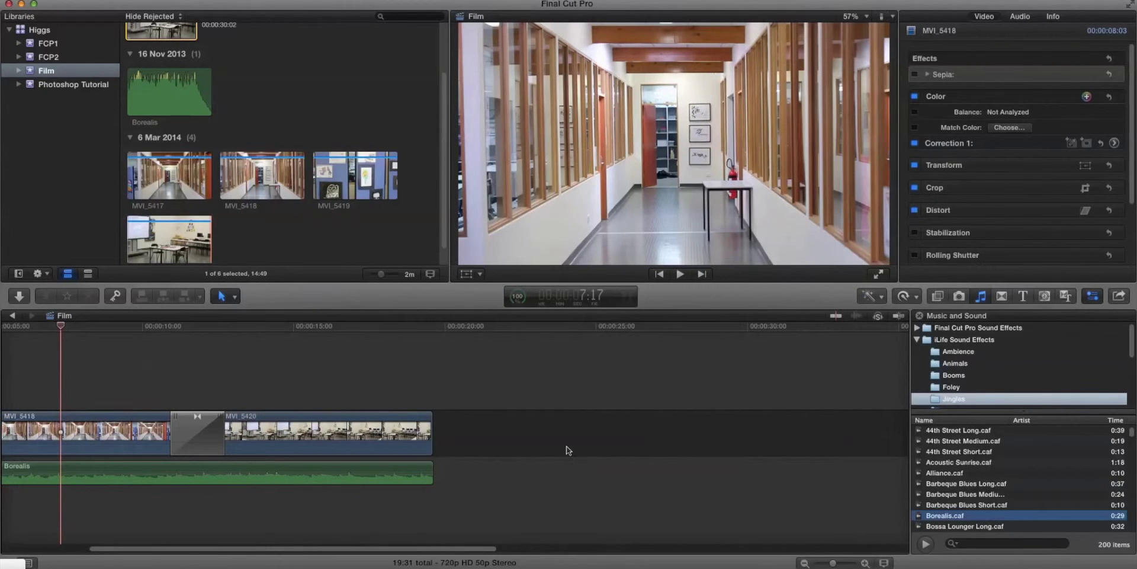
{"action": "scroll", "coordinate": [567, 446], "scroll_direction": "left", "scroll_amount": 3}
{"action": "scroll", "coordinate": [567, 445], "scroll_direction": "left", "scroll_amount": 3}
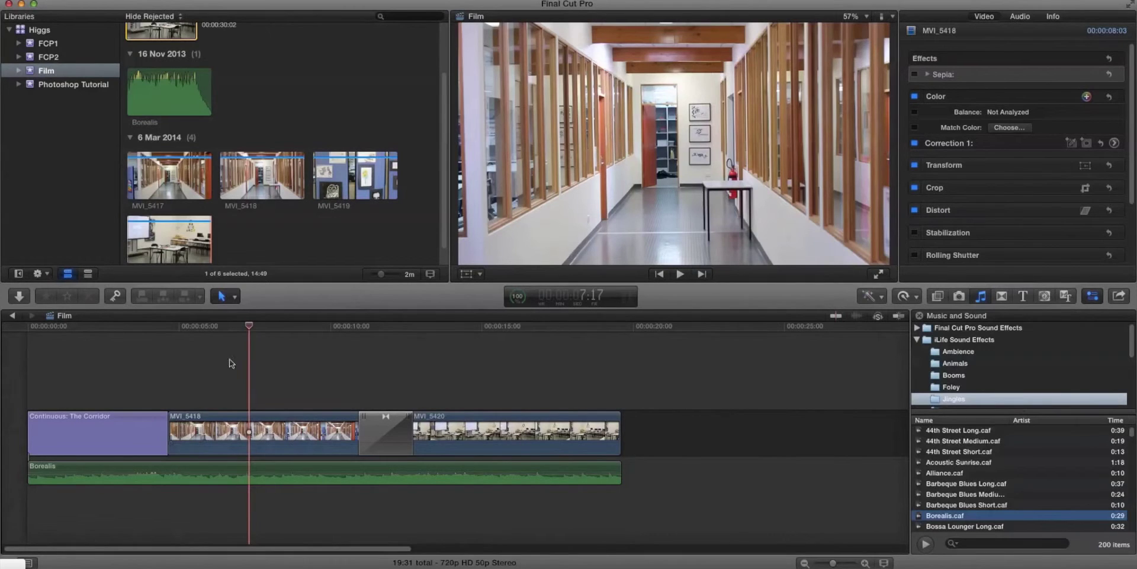
Adjust the Borealis volume line to about 2 dB and show The Corridor title's video settings
{"action": "left_click_drag", "start_coordinate": [247, 326], "coordinate": [24, 349]}
{"action": "left_click", "coordinate": [247, 457]}
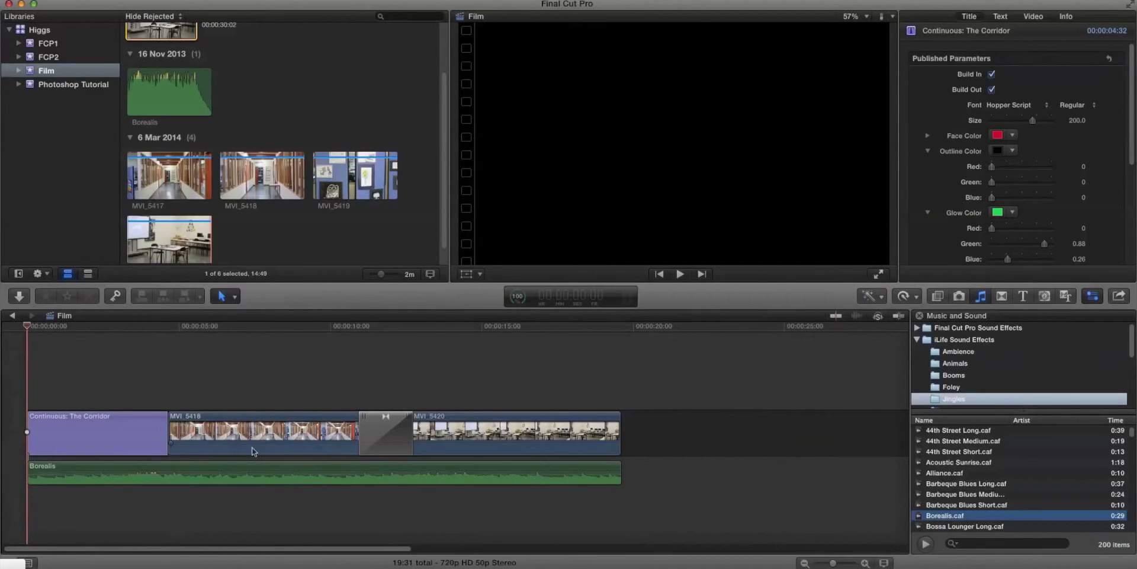
{"action": "left_click_drag", "start_coordinate": [238, 477], "coordinate": [240, 472]}
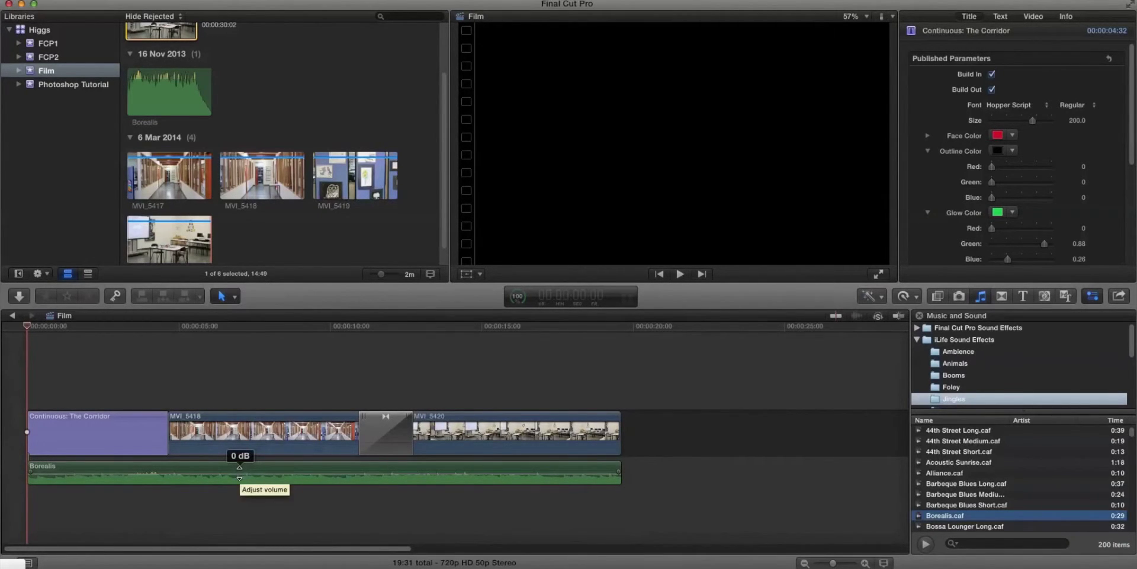
{"action": "left_click_drag", "start_coordinate": [239, 472], "coordinate": [244, 476]}
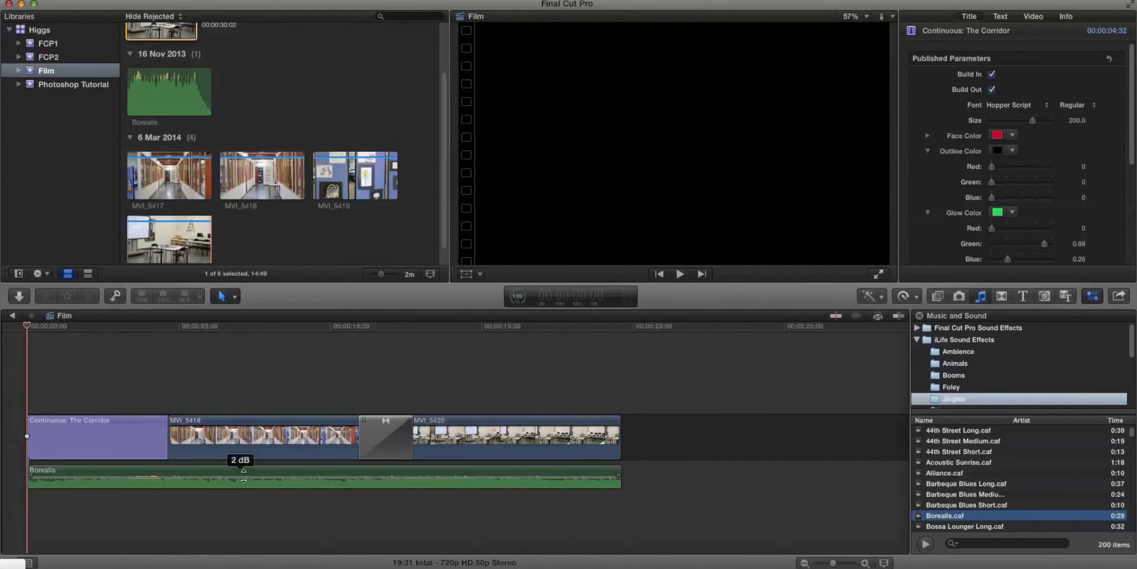
{"action": "left_click_drag", "start_coordinate": [243, 476], "coordinate": [243, 476]}
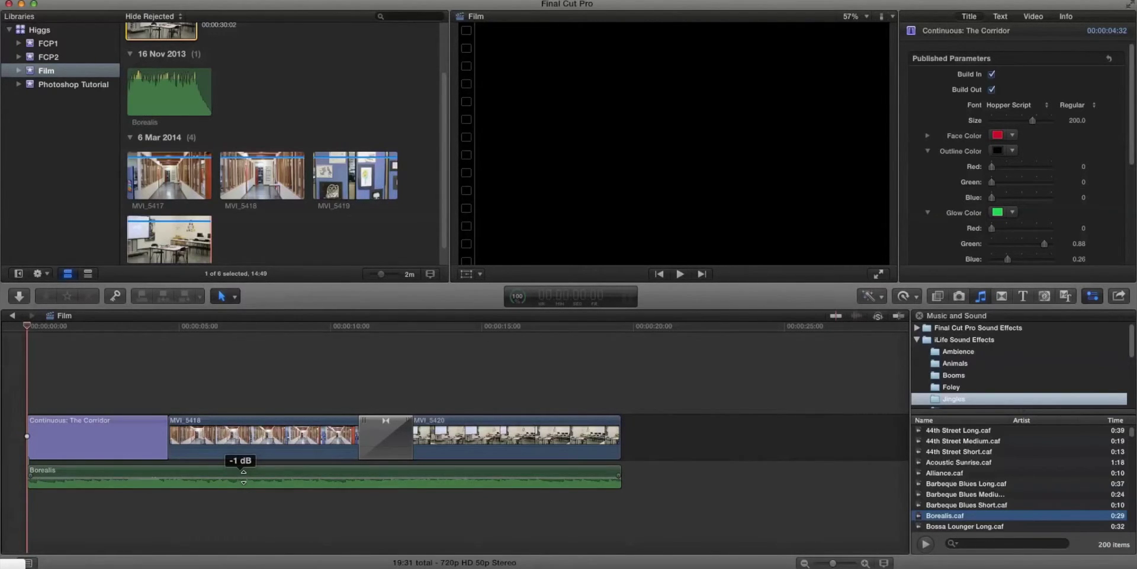
{"action": "left_click_drag", "start_coordinate": [243, 477], "coordinate": [209, 478]}
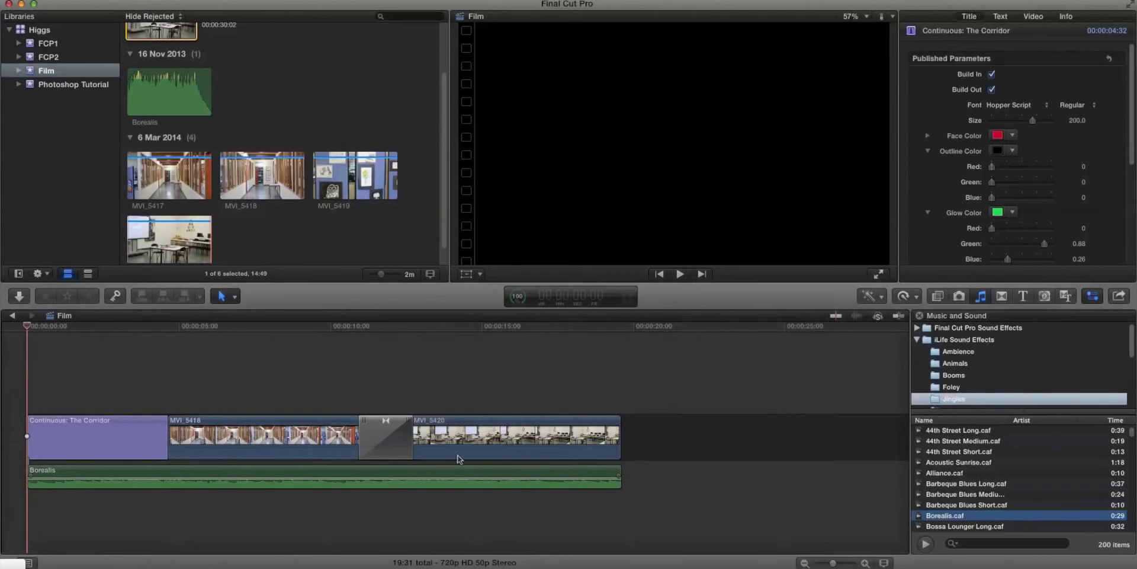
{"action": "left_click", "coordinate": [1034, 17]}
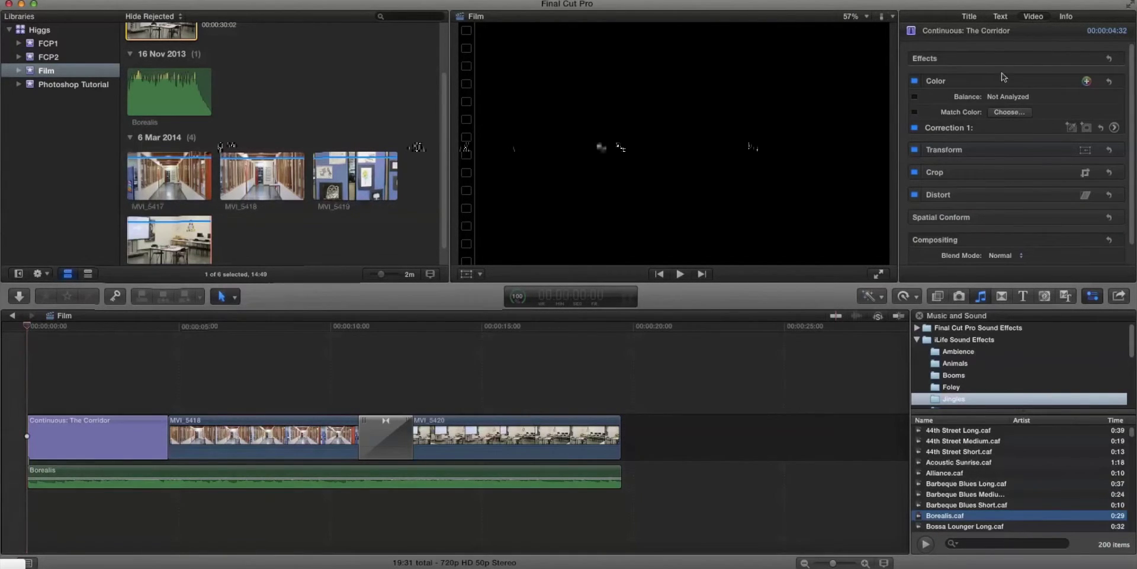
Set Borealis to -4 dB with a roughly four-second fade-in, then play from the start
{"action": "left_click", "coordinate": [449, 476]}
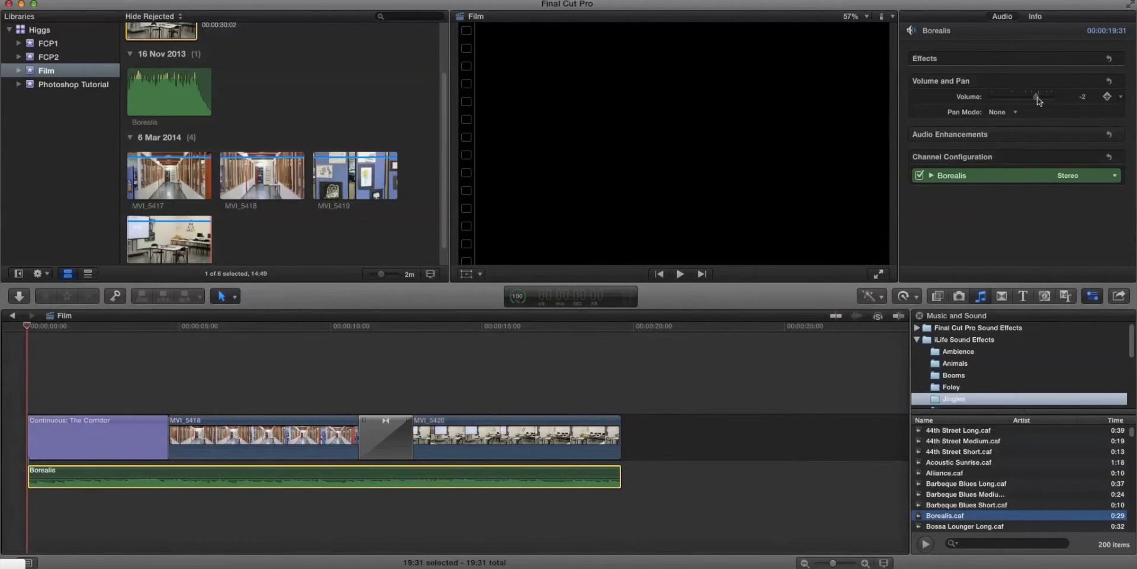
{"action": "left_click_drag", "start_coordinate": [1041, 96], "coordinate": [1035, 99]}
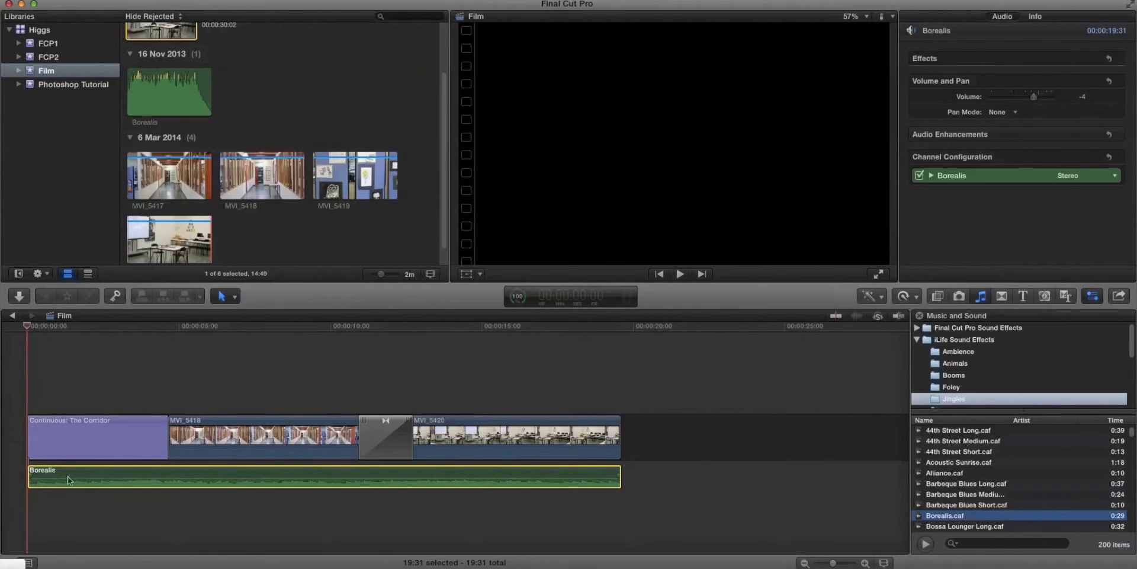
{"action": "mouse_move", "coordinate": [41, 471]}
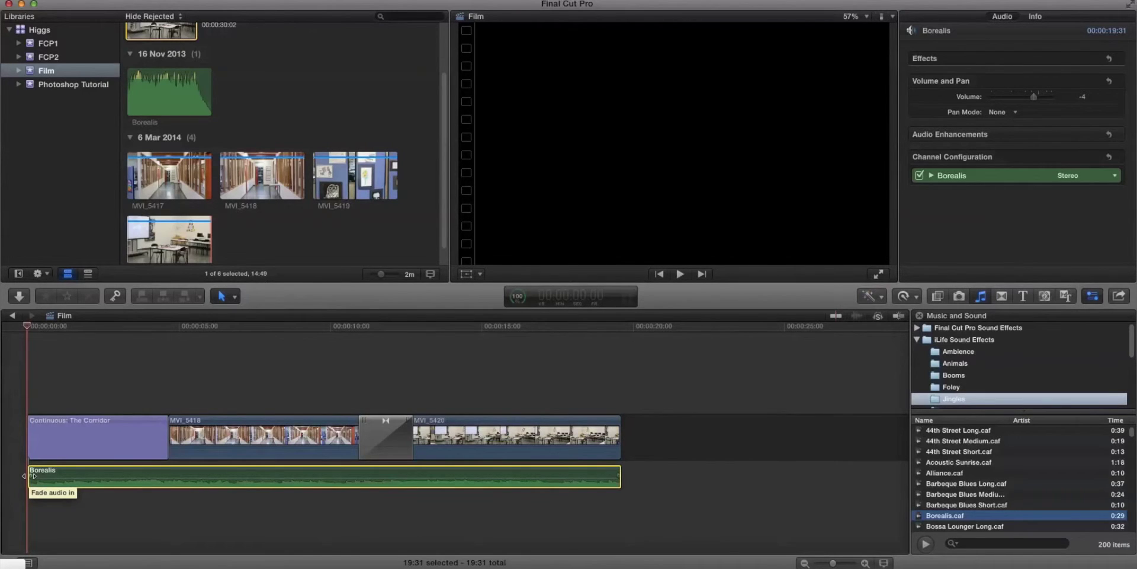
{"action": "left_click_drag", "start_coordinate": [33, 475], "coordinate": [83, 475]}
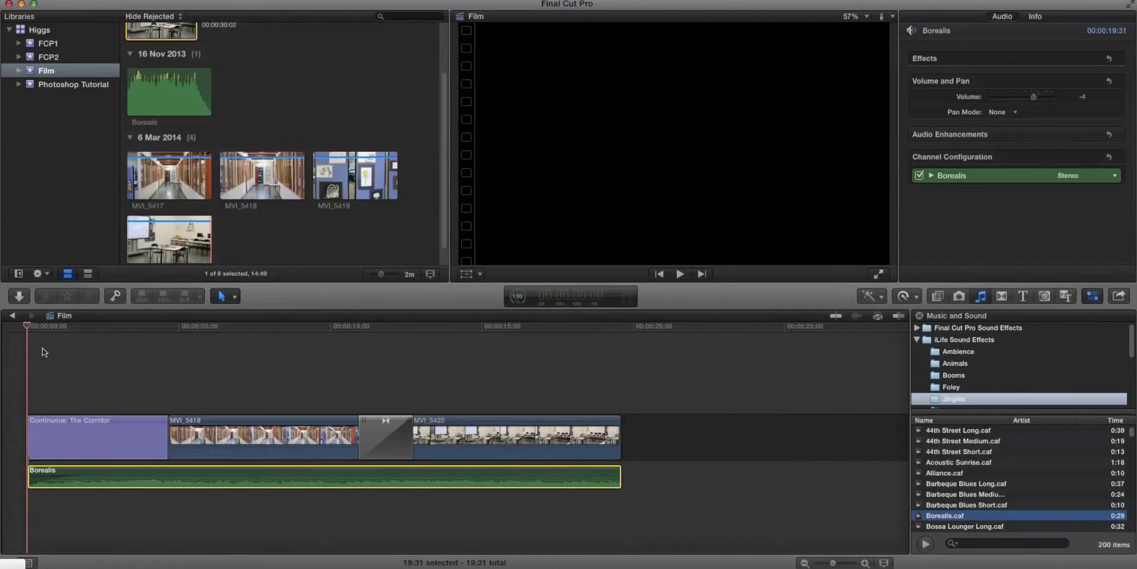
{"action": "key", "text": "space"}
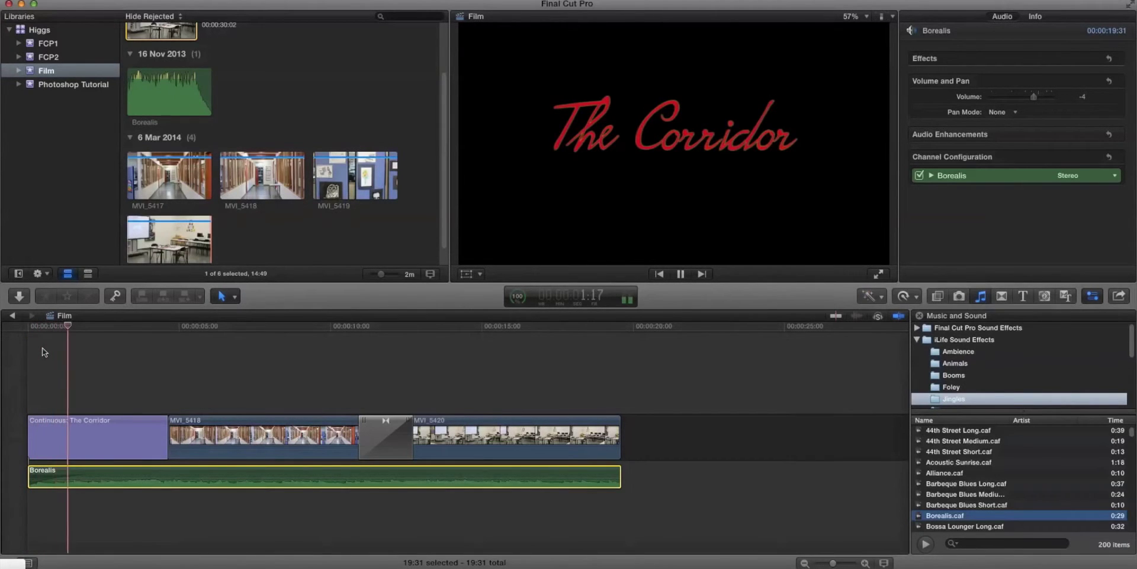
Fade out the Borealis music at its end, then play the film from about 15 seconds
{"action": "key", "text": "space"}
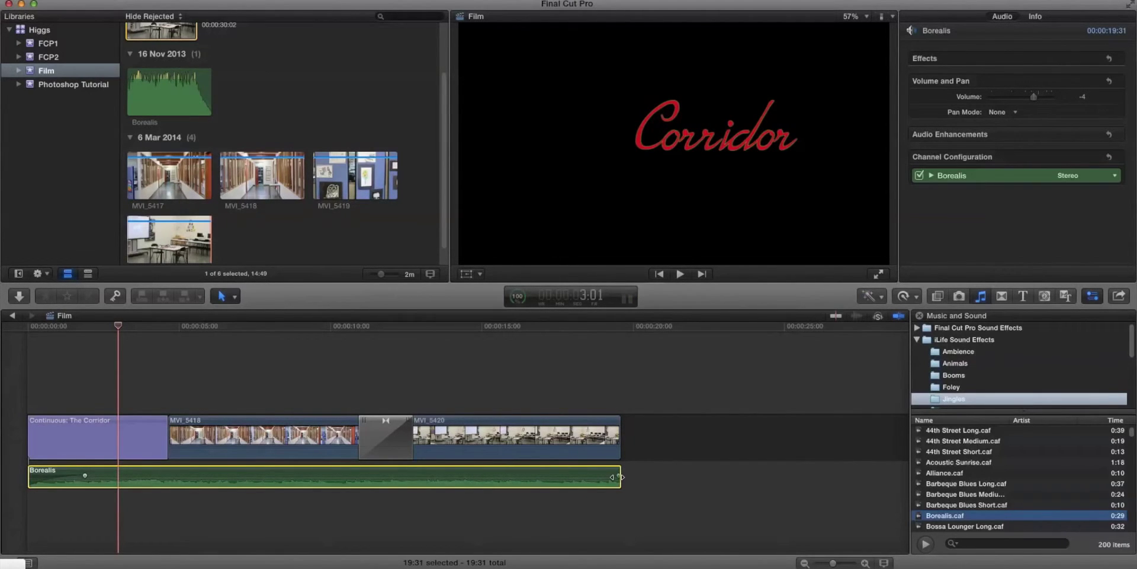
{"action": "left_click_drag", "start_coordinate": [621, 477], "coordinate": [568, 472]}
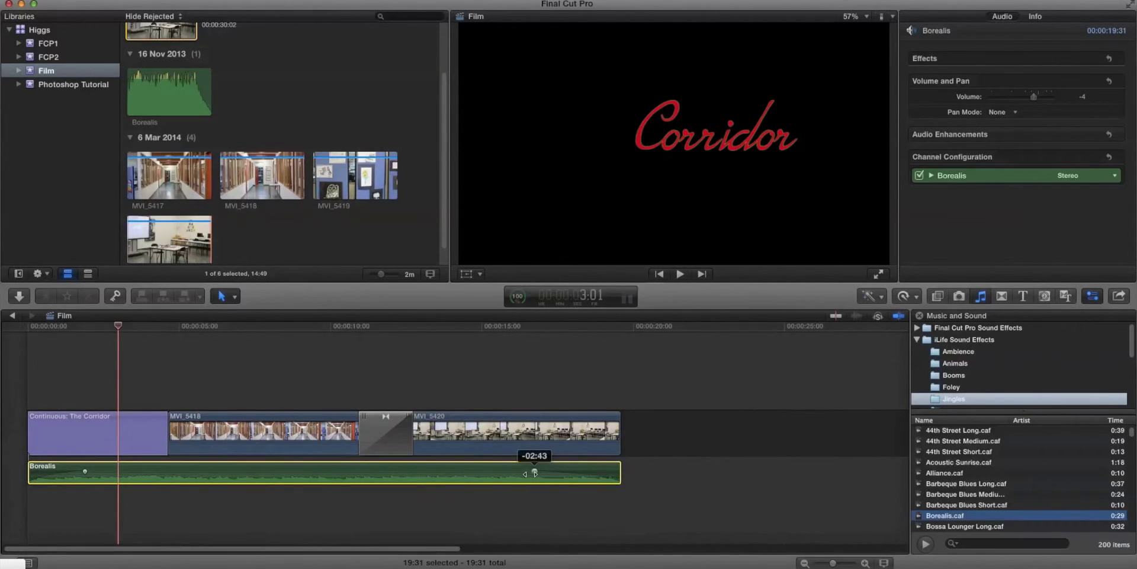
{"action": "left_click", "coordinate": [471, 383]}
{"action": "key", "text": "space"}
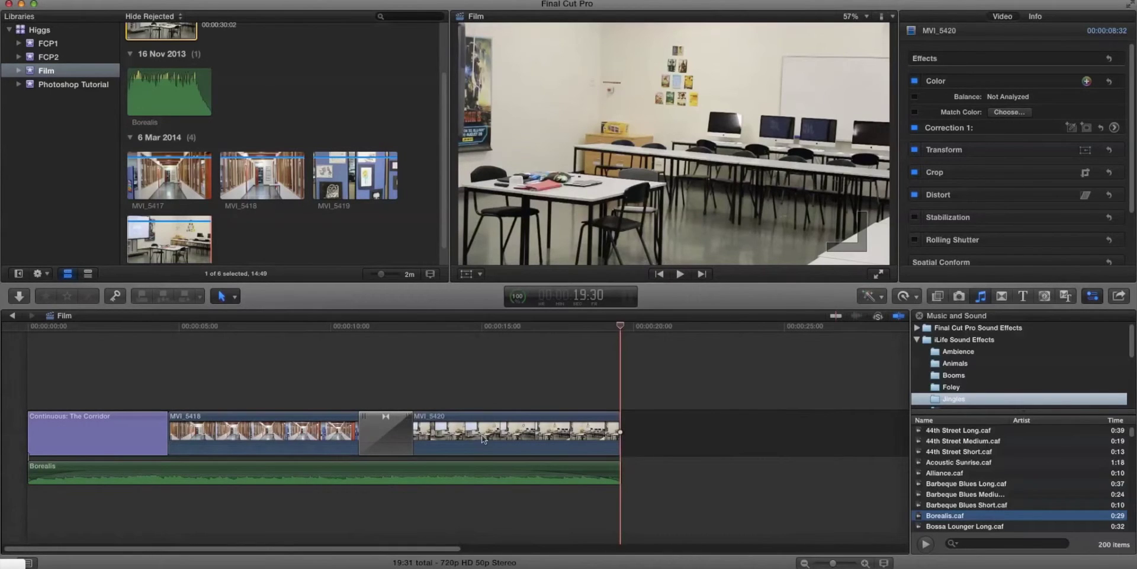
Select the MVI_5418 corridor clip, show it in the viewer, and bring up the video Effects browser
{"action": "left_click", "coordinate": [320, 436]}
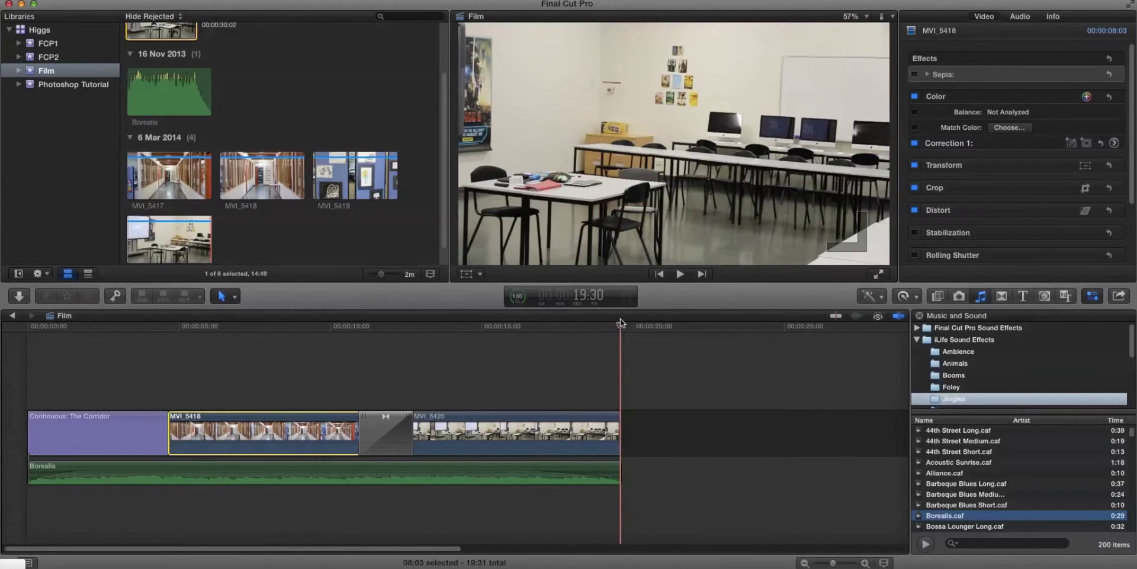
{"action": "left_click_drag", "start_coordinate": [620, 325], "coordinate": [294, 347]}
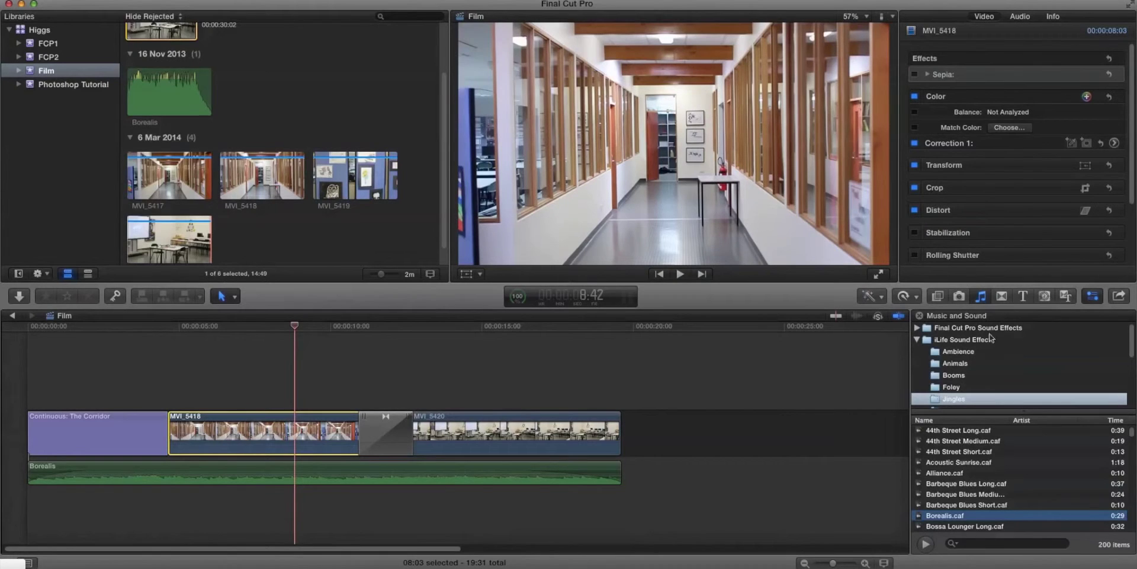
{"action": "left_click", "coordinate": [938, 296]}
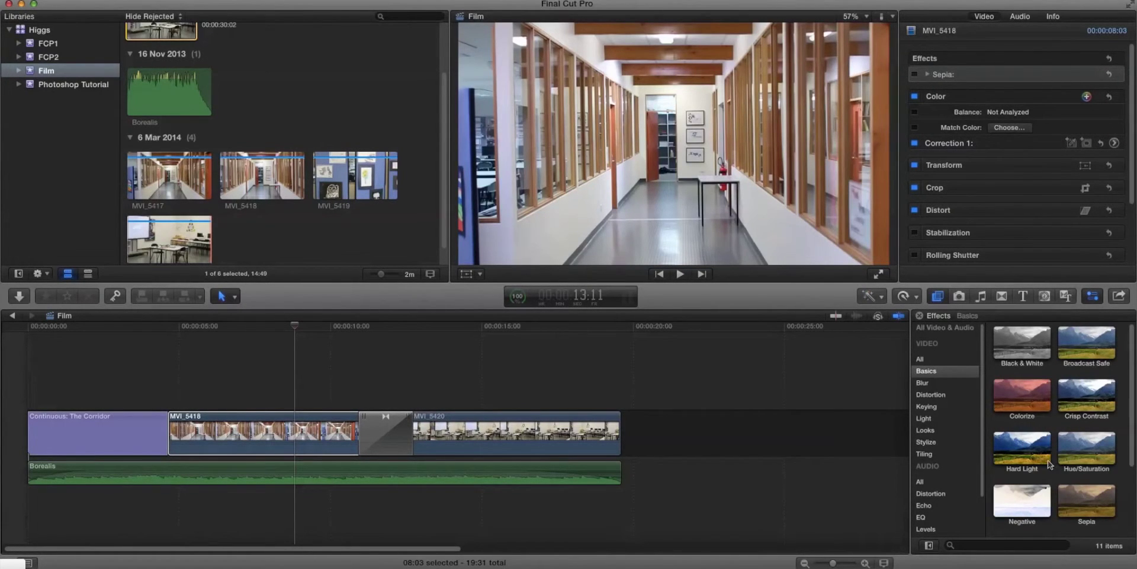
{"action": "scroll", "coordinate": [1048, 464], "scroll_direction": "down", "scroll_amount": 3}
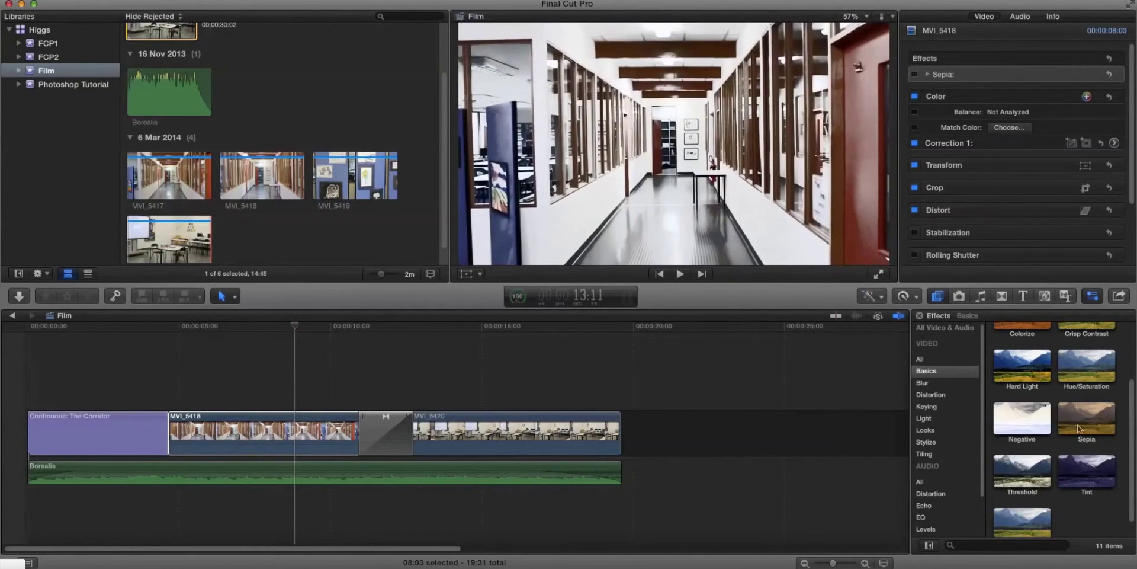
Preview the Sepia effect and apply it to the MVI_5418 clip
{"action": "left_click", "coordinate": [1079, 417]}
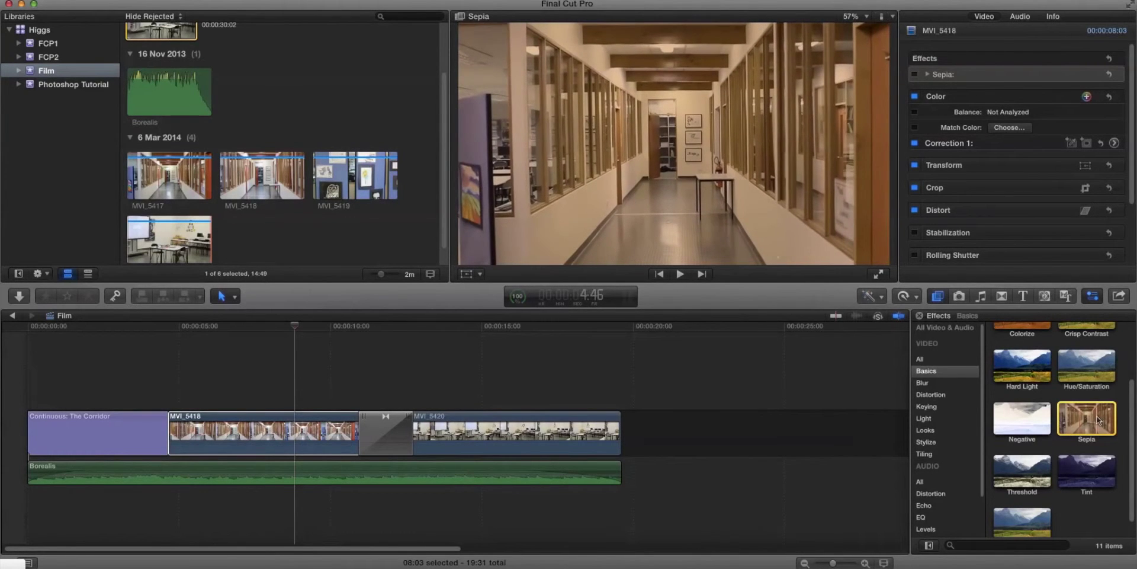
{"action": "left_click_drag", "start_coordinate": [1083, 419], "coordinate": [302, 424]}
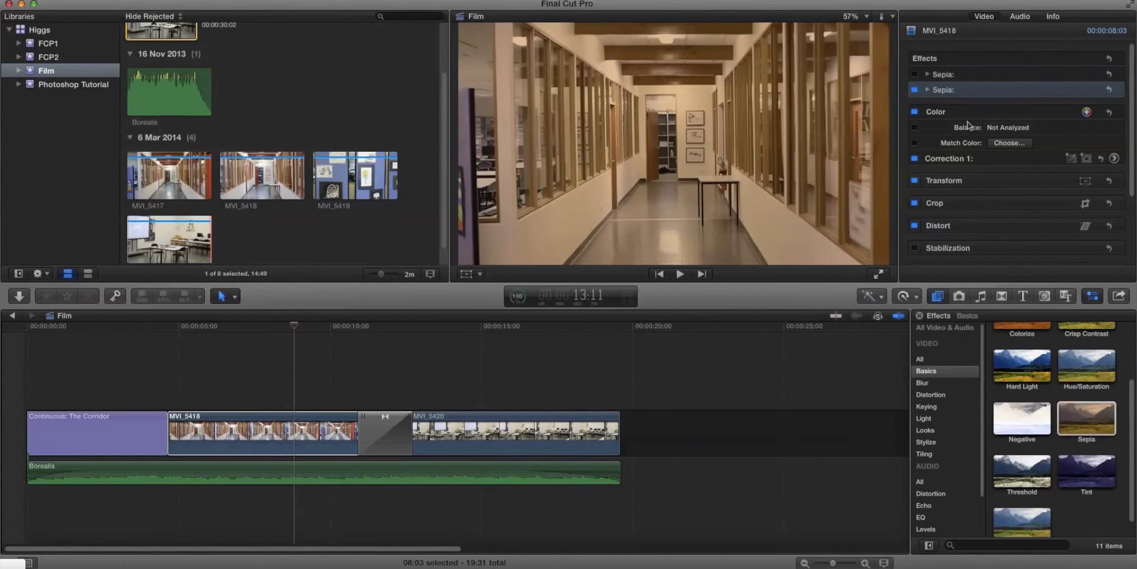
{"action": "left_click_drag", "start_coordinate": [1090, 418], "coordinate": [542, 434]}
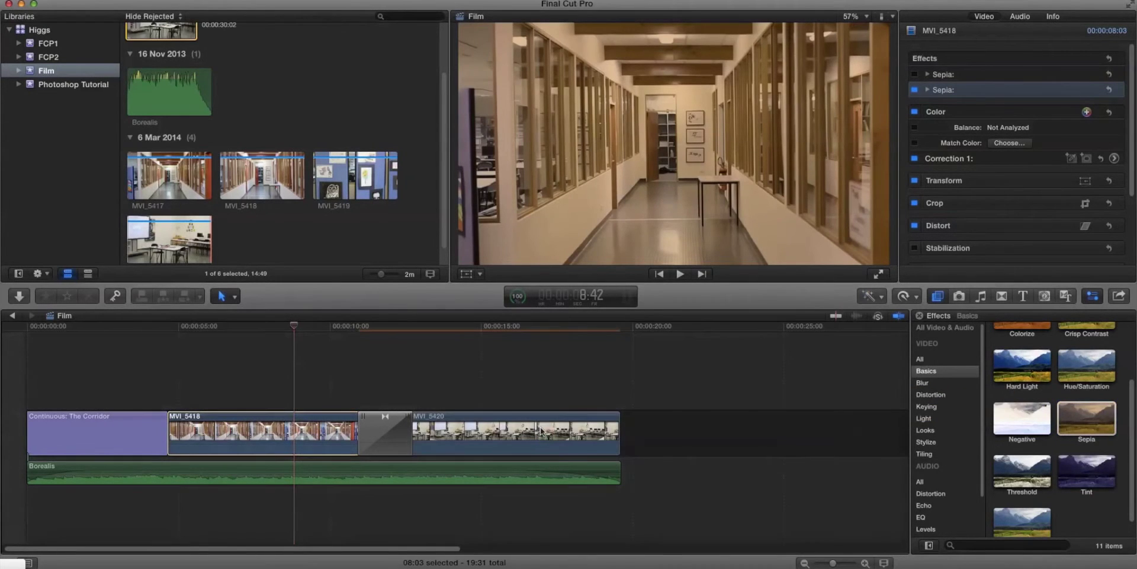
Play the film from the sepia clip to review the tinted look
{"action": "left_click", "coordinate": [271, 326]}
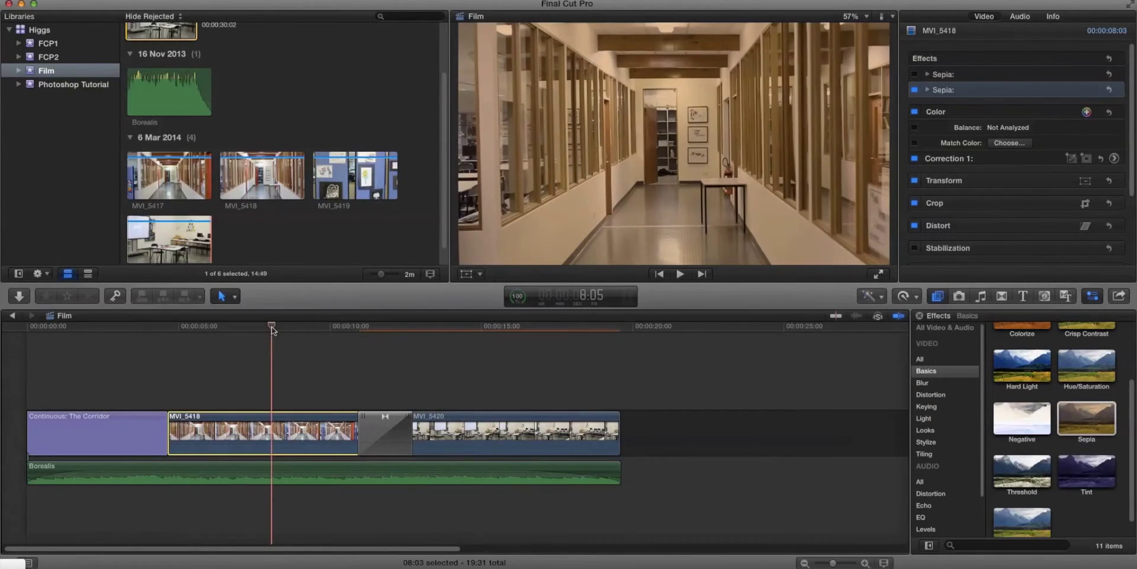
{"action": "key", "text": "space"}
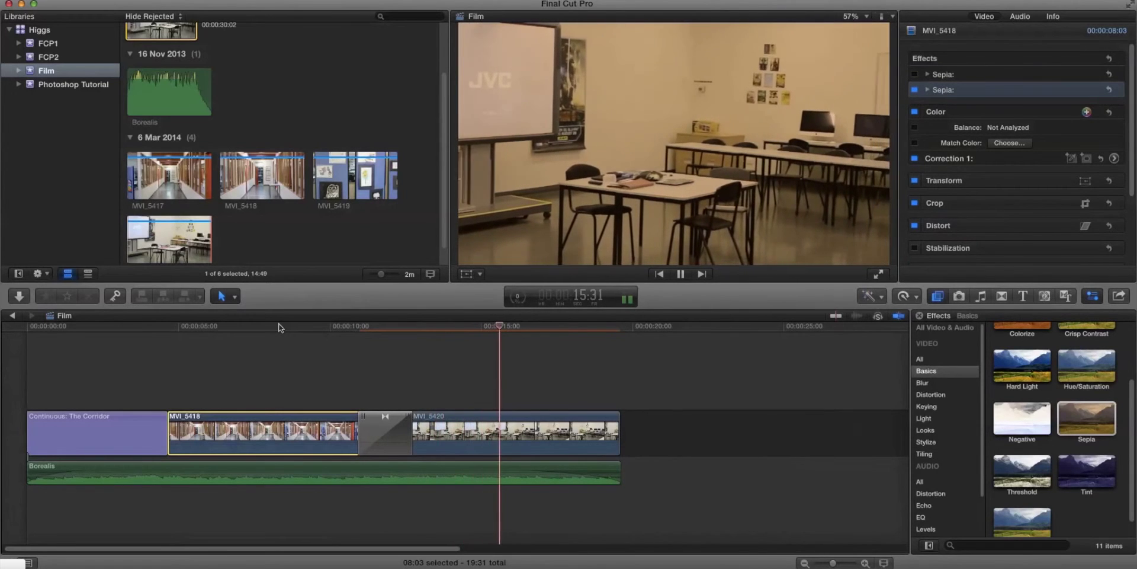
{"action": "key", "text": "space"}
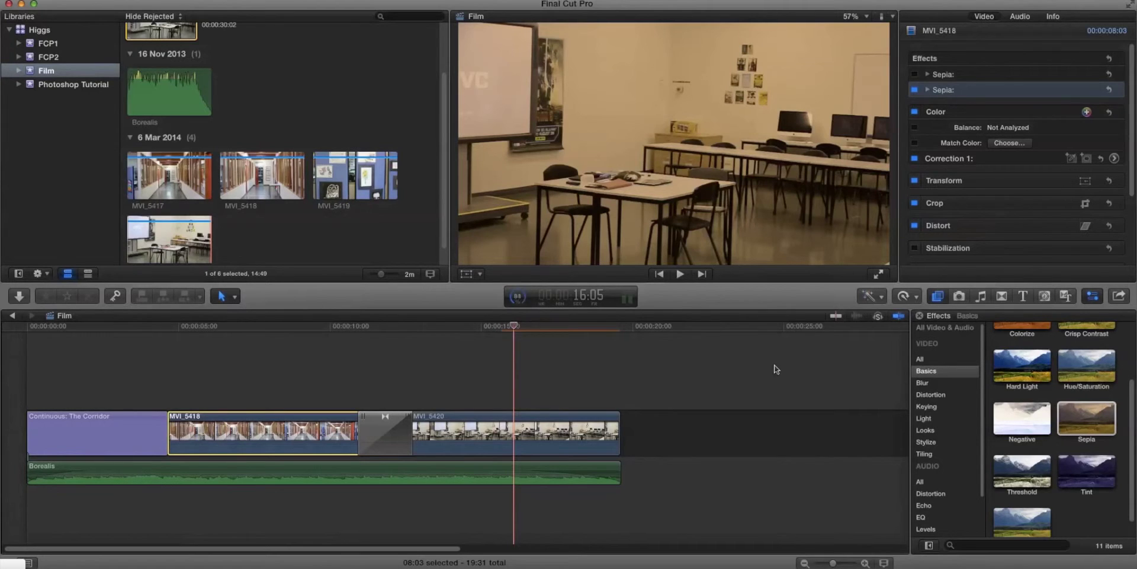
{"action": "left_click", "coordinate": [1001, 295]}
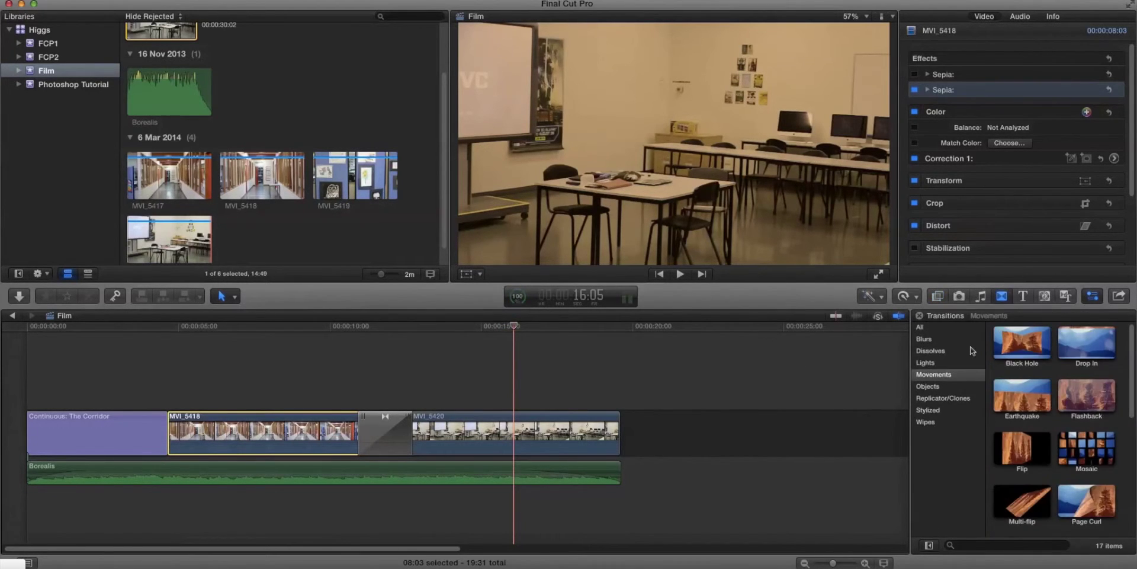
Add the Dissolves 'Fade To Color' transition to the end of MVI_5420 and check the ending
{"action": "left_click", "coordinate": [930, 351]}
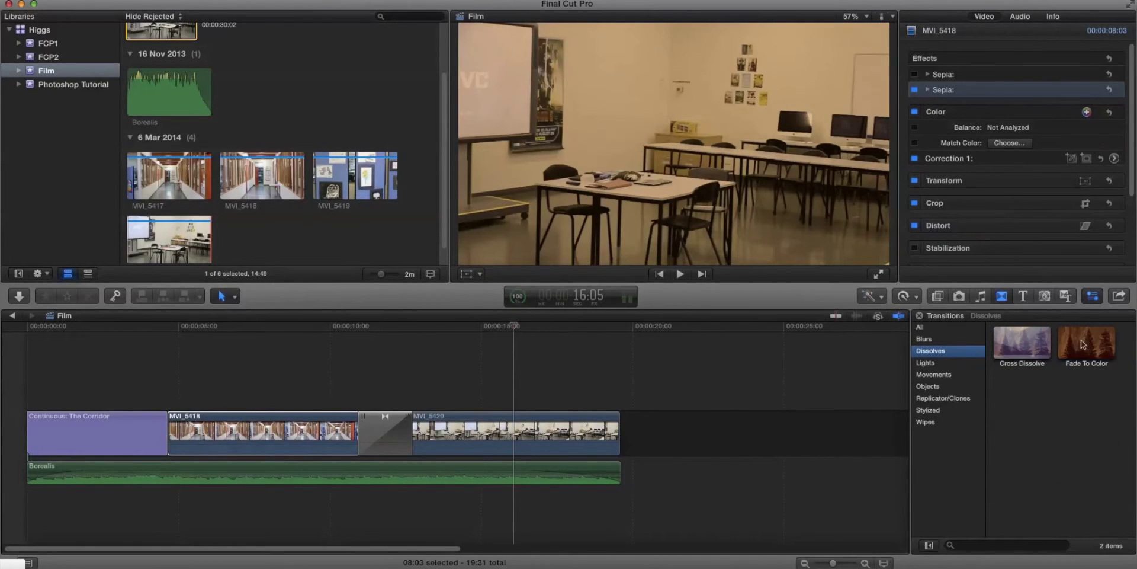
{"action": "left_click", "coordinate": [1083, 340]}
{"action": "left_click_drag", "start_coordinate": [1083, 341], "coordinate": [611, 433]}
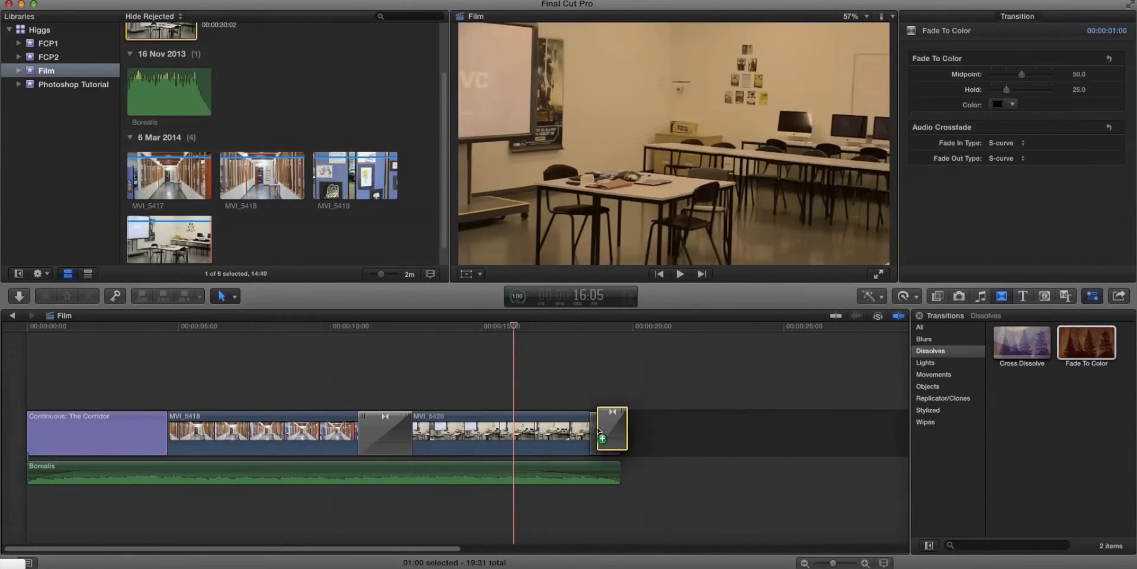
{"action": "left_click_drag", "start_coordinate": [516, 325], "coordinate": [536, 327]}
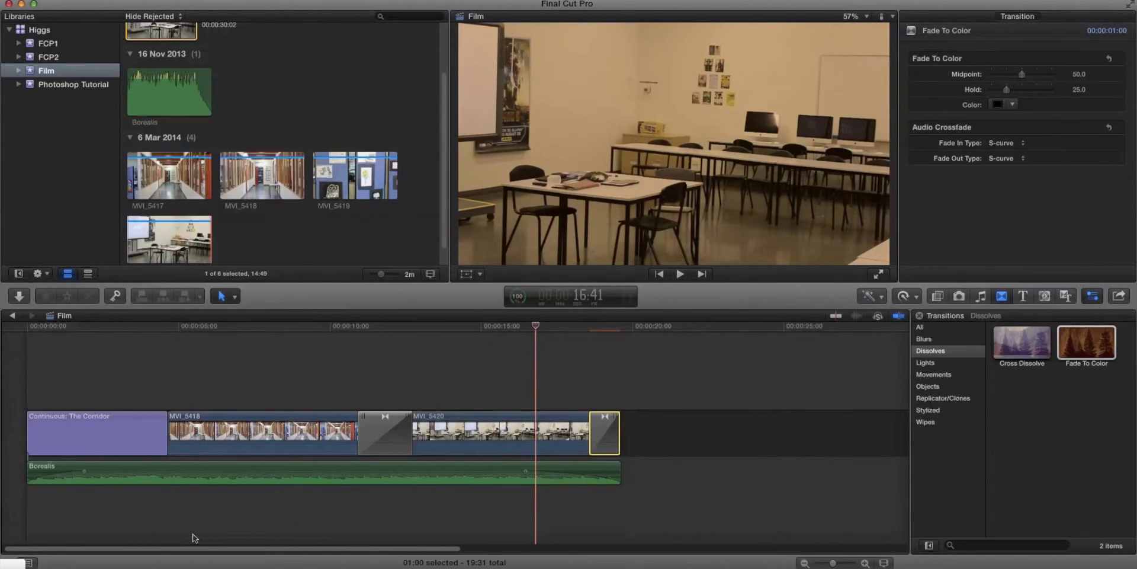
{"action": "left_click", "coordinate": [1119, 297]}
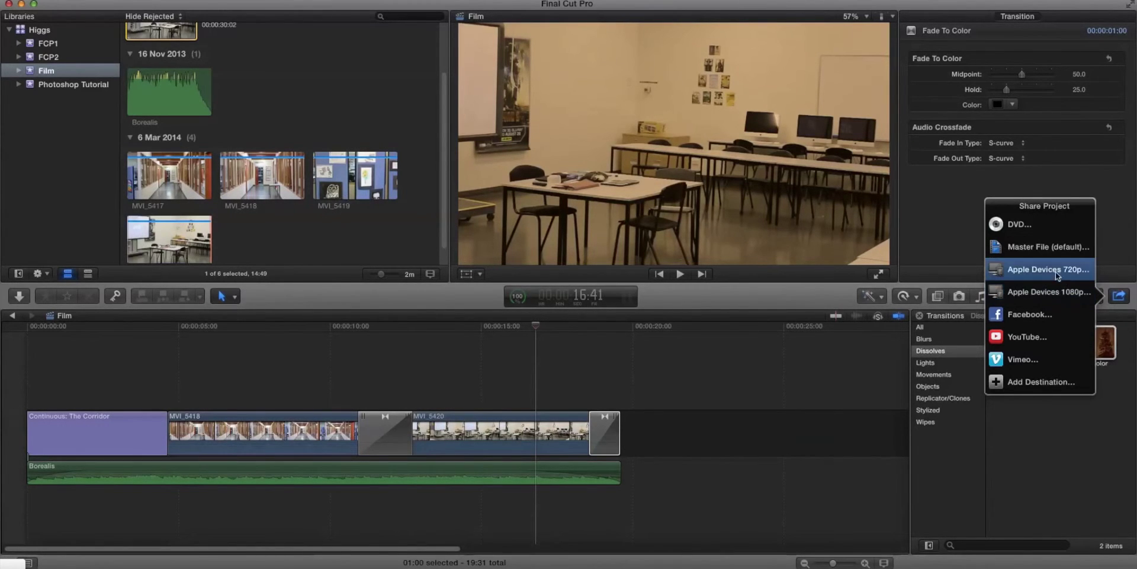
Choose Master File export and view its settings: H.264, 1280 x 720, Video and Audio
{"action": "left_click", "coordinate": [1040, 246]}
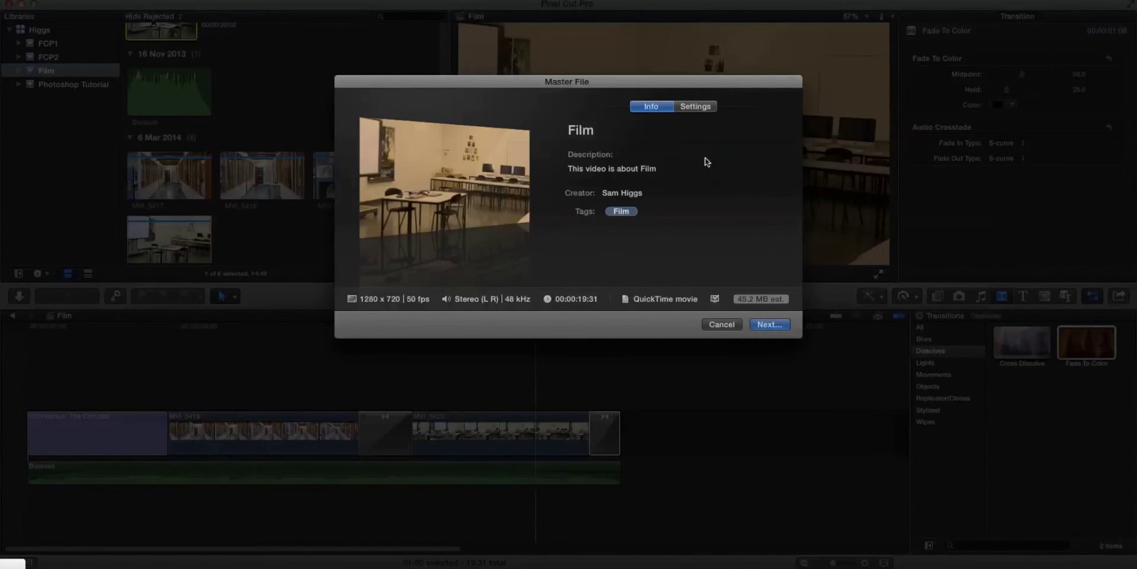
{"action": "left_click", "coordinate": [699, 108]}
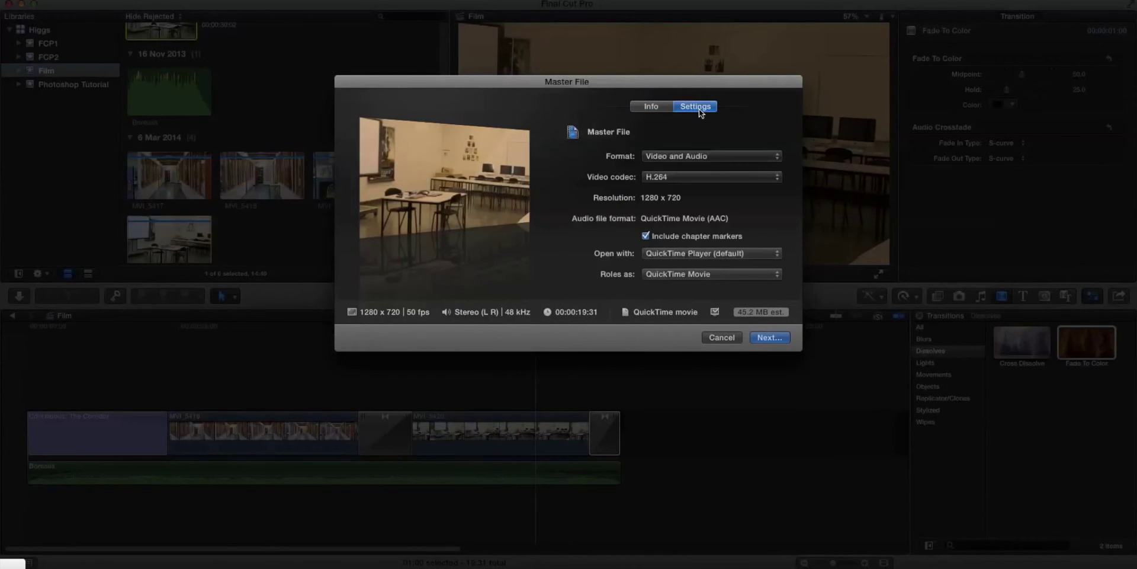
Try Apple ProRes 4444 as the video codec, revert to H.264, and proceed to saving
{"action": "left_click", "coordinate": [726, 177]}
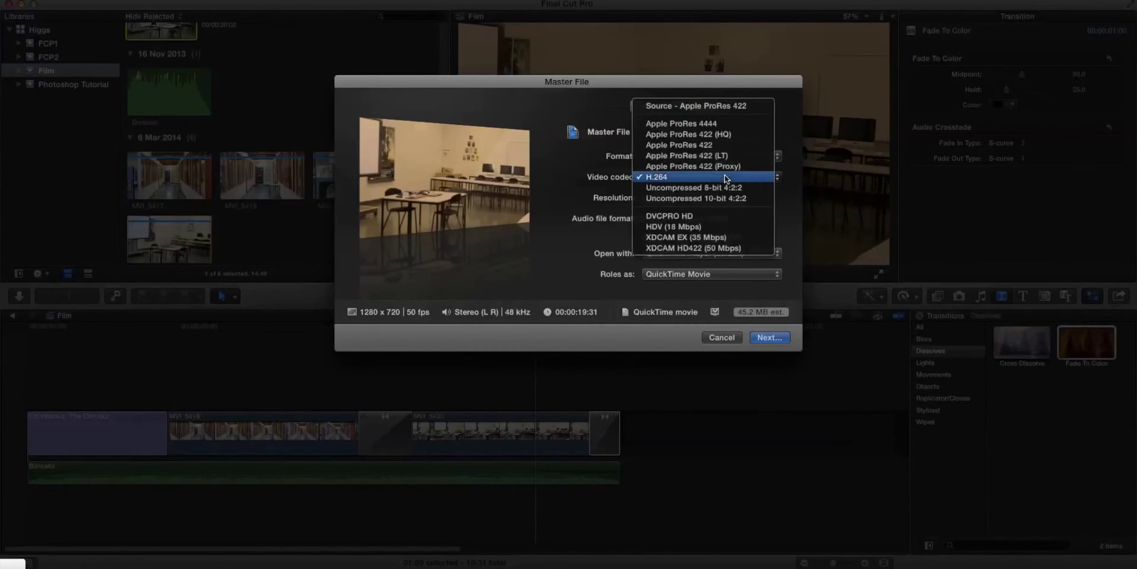
{"action": "left_click", "coordinate": [703, 123]}
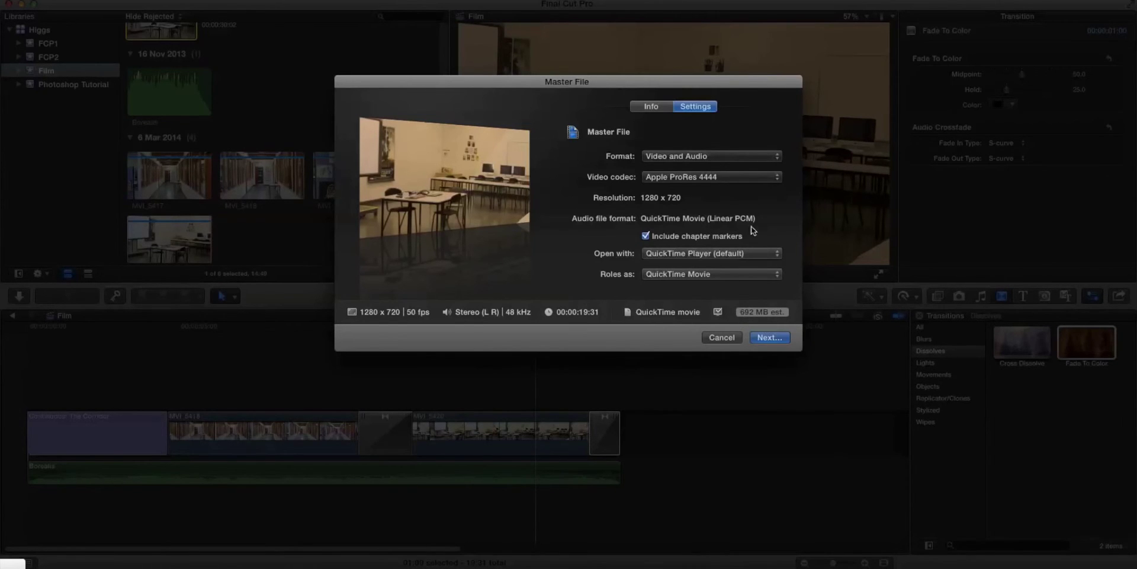
{"action": "left_click", "coordinate": [733, 177]}
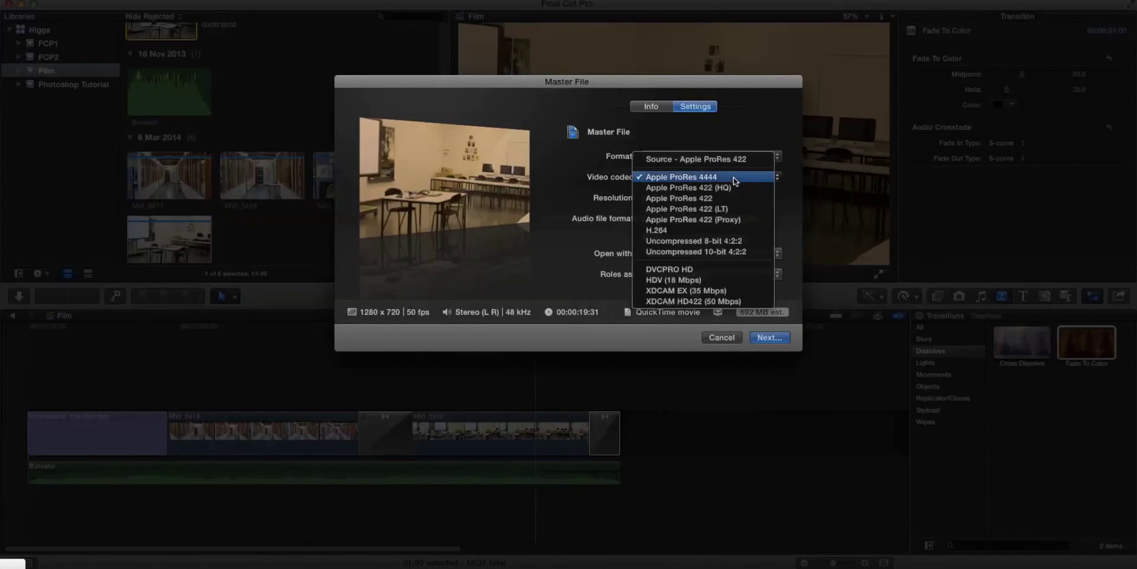
{"action": "left_click", "coordinate": [702, 230]}
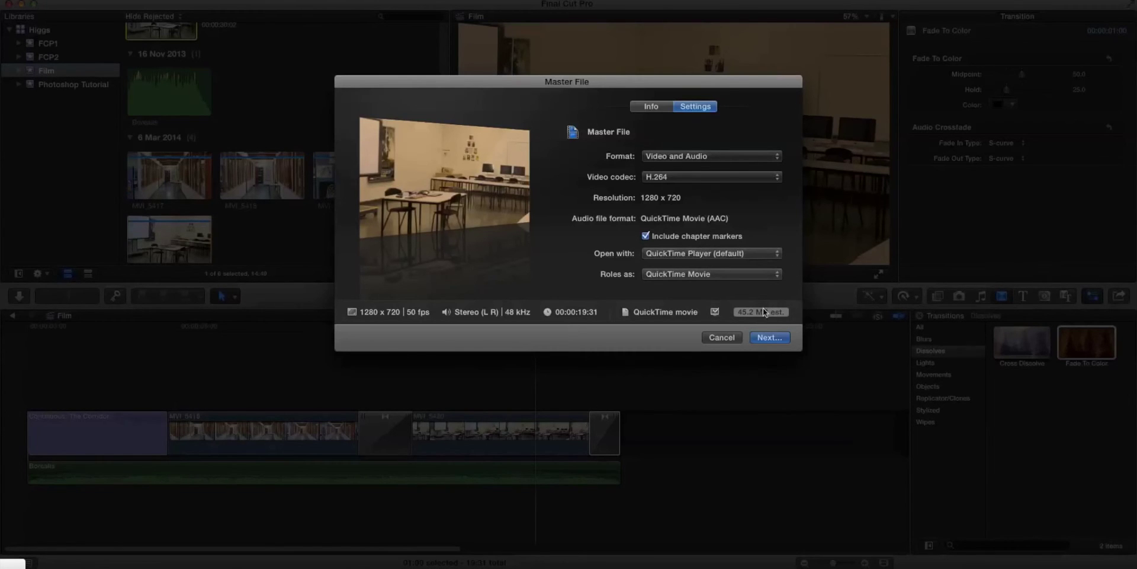
{"action": "left_click", "coordinate": [768, 337]}
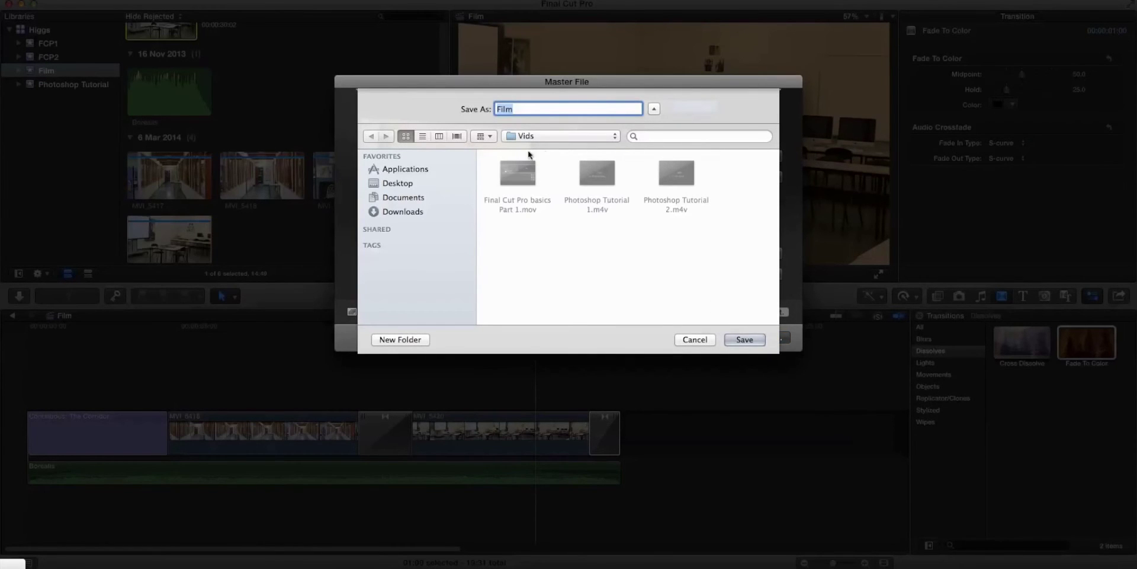
Save the master file as 'Film' in the Desktop folder, replacing the existing Film.mov
{"action": "left_click", "coordinate": [393, 185]}
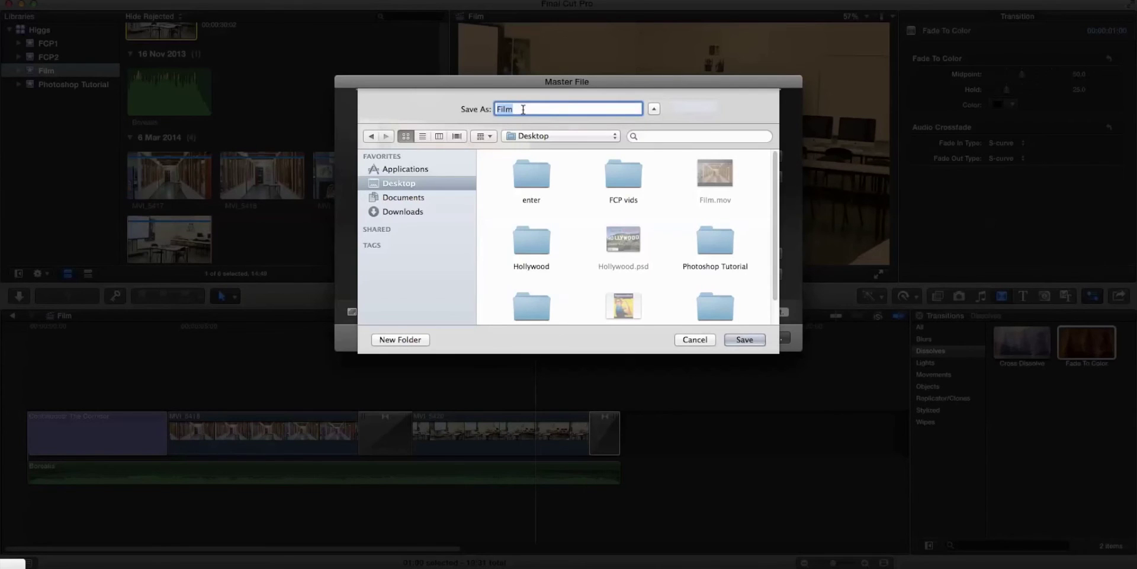
{"action": "left_click", "coordinate": [759, 339]}
{"action": "left_click", "coordinate": [649, 160]}
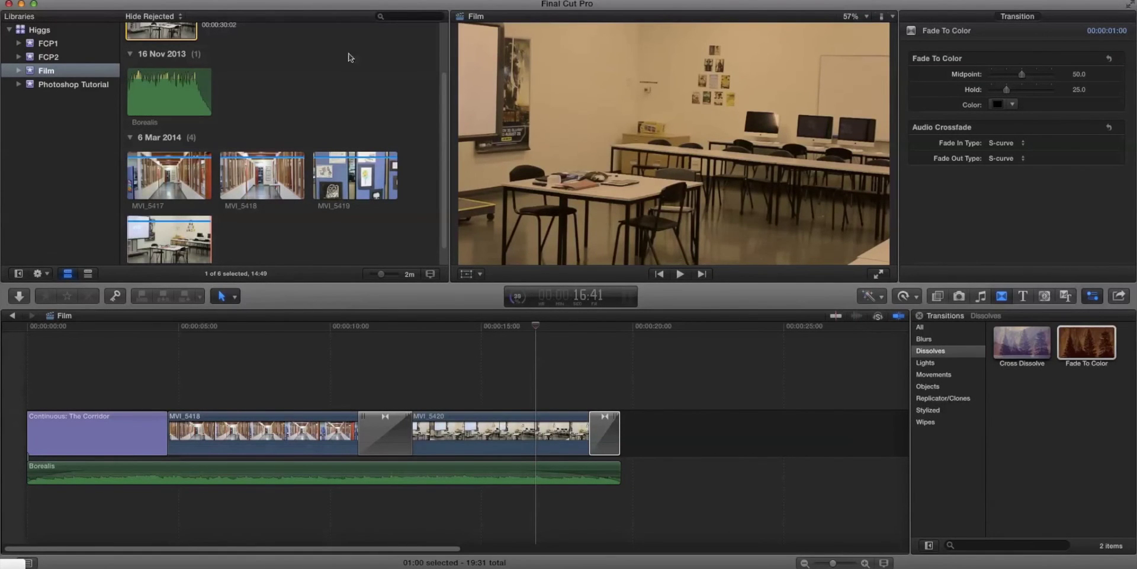
Open Window > Background Tasks to monitor the Film export until it completes
{"action": "scroll", "coordinate": [323, 20], "scroll_direction": "down", "scroll_amount": 1}
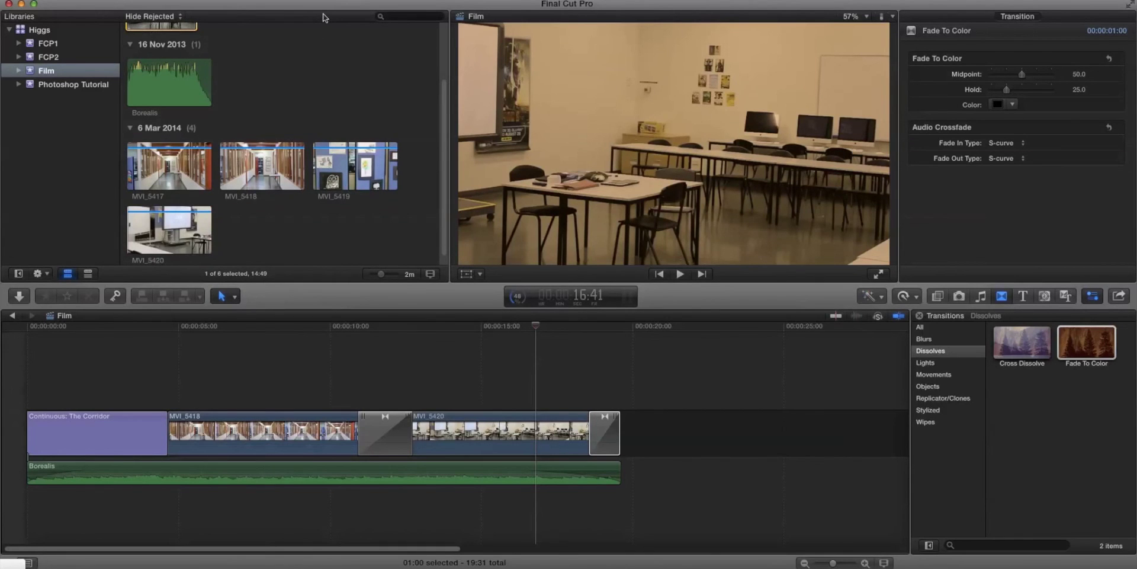
{"action": "left_click", "coordinate": [324, 0]}
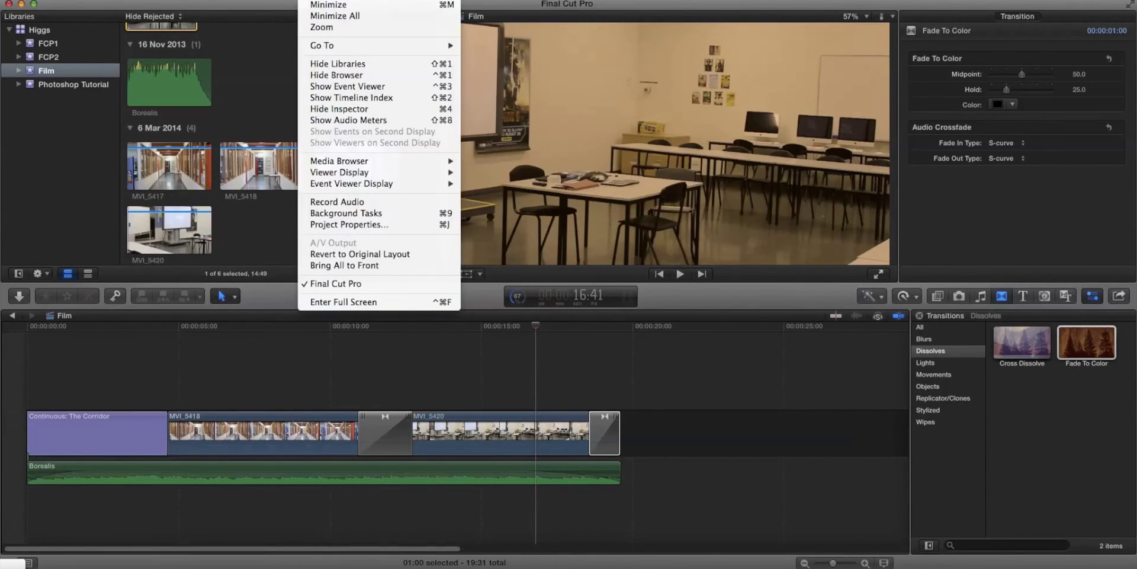
{"action": "left_click", "coordinate": [353, 213]}
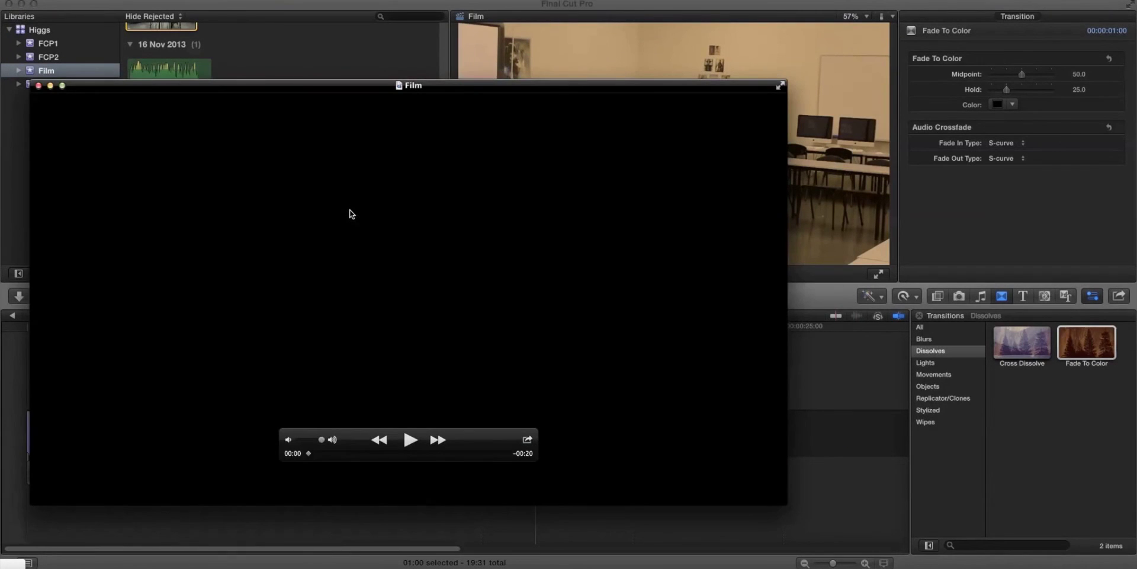